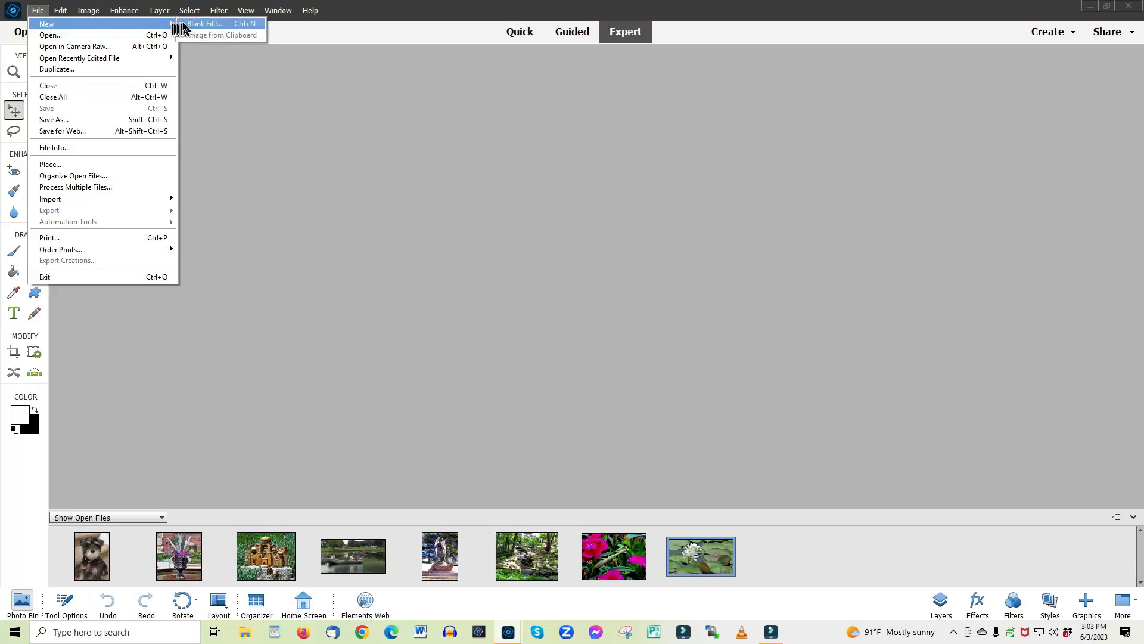
Step: Create a blank RGB document 24 by 20 inches at 300 pixels/inch with a white background
{"action": "left_click", "coordinate": [189, 27]}
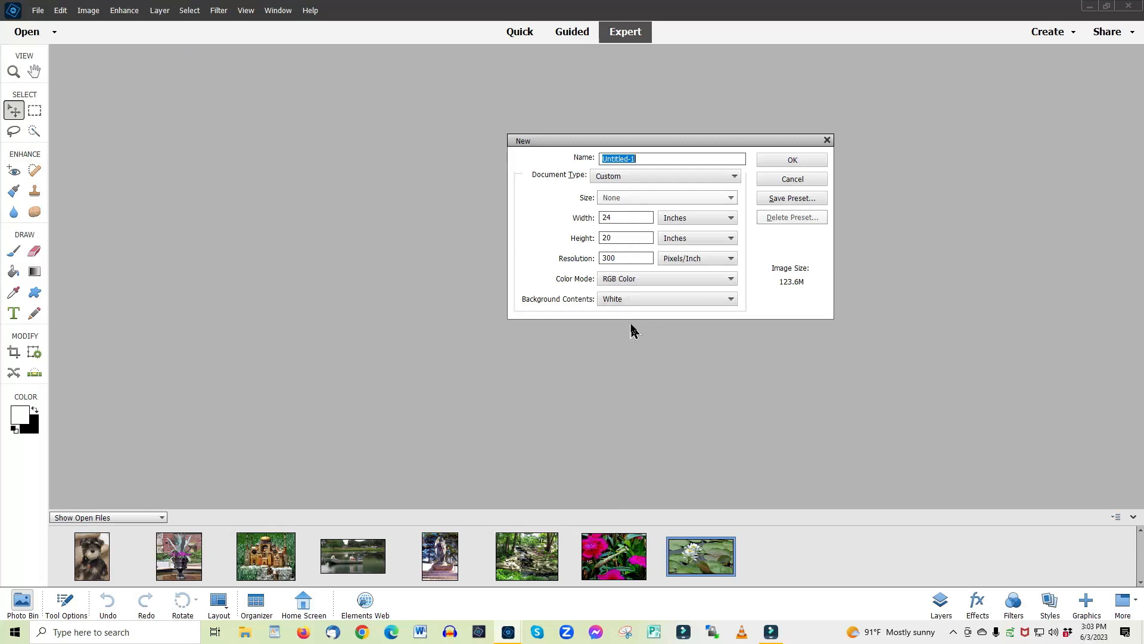
{"action": "left_click", "coordinate": [793, 161]}
{"action": "left_click_drag", "start_coordinate": [311, 54], "coordinate": [526, 67]}
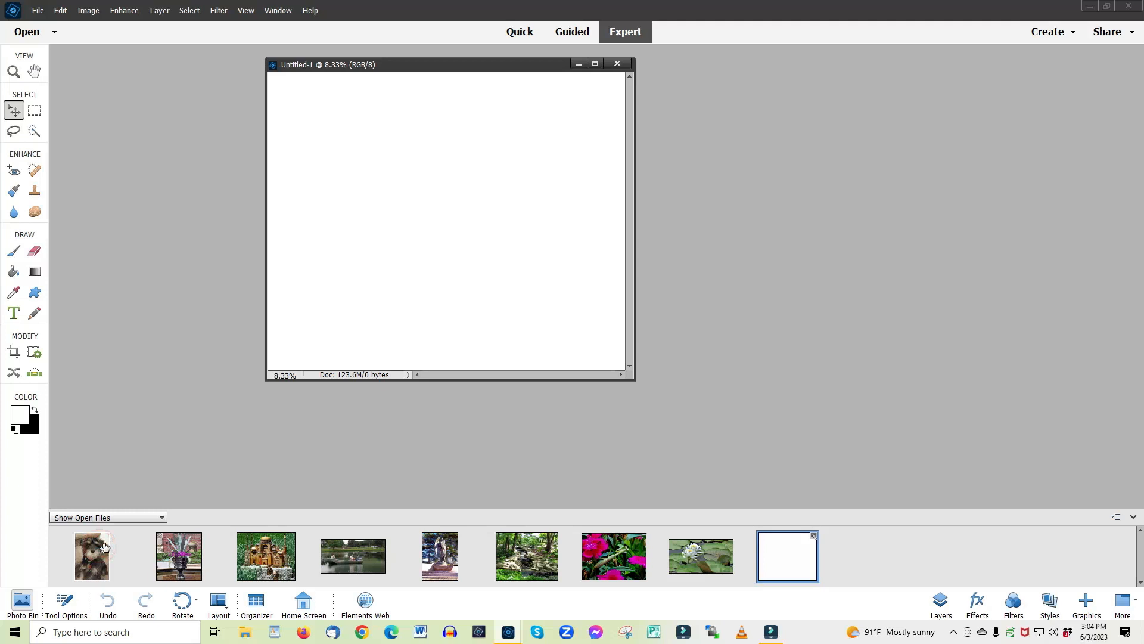
Step: Place the dog photo in the upper-left corner of the blank canvas and scale it to about 80%
{"action": "left_click_drag", "start_coordinate": [119, 539], "coordinate": [340, 289]}
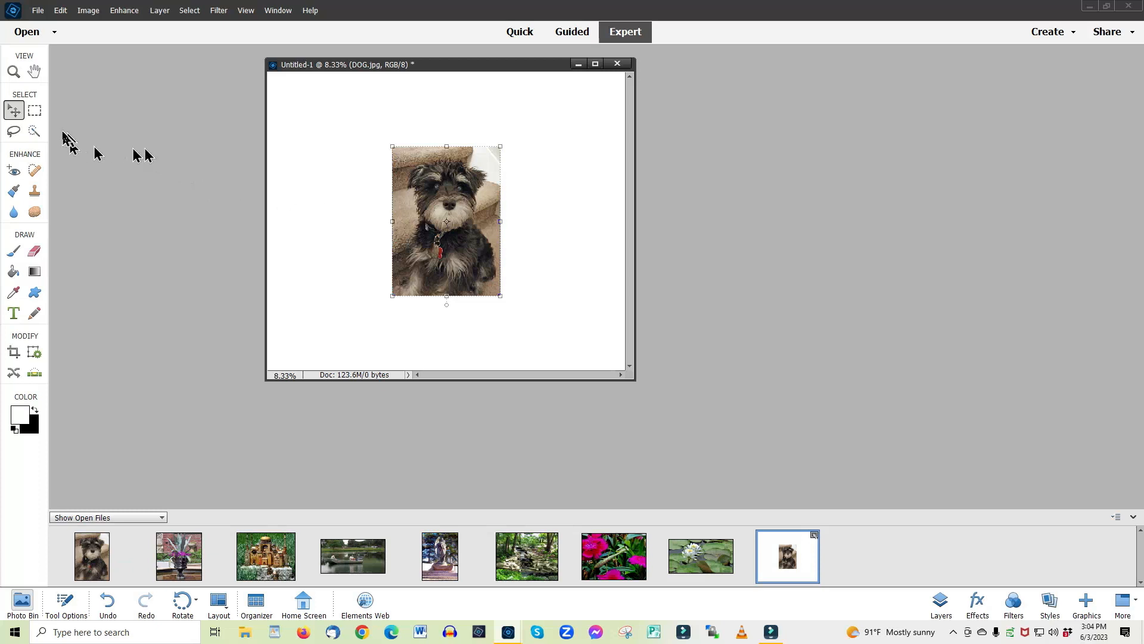
{"action": "left_click_drag", "start_coordinate": [436, 224], "coordinate": [312, 149]}
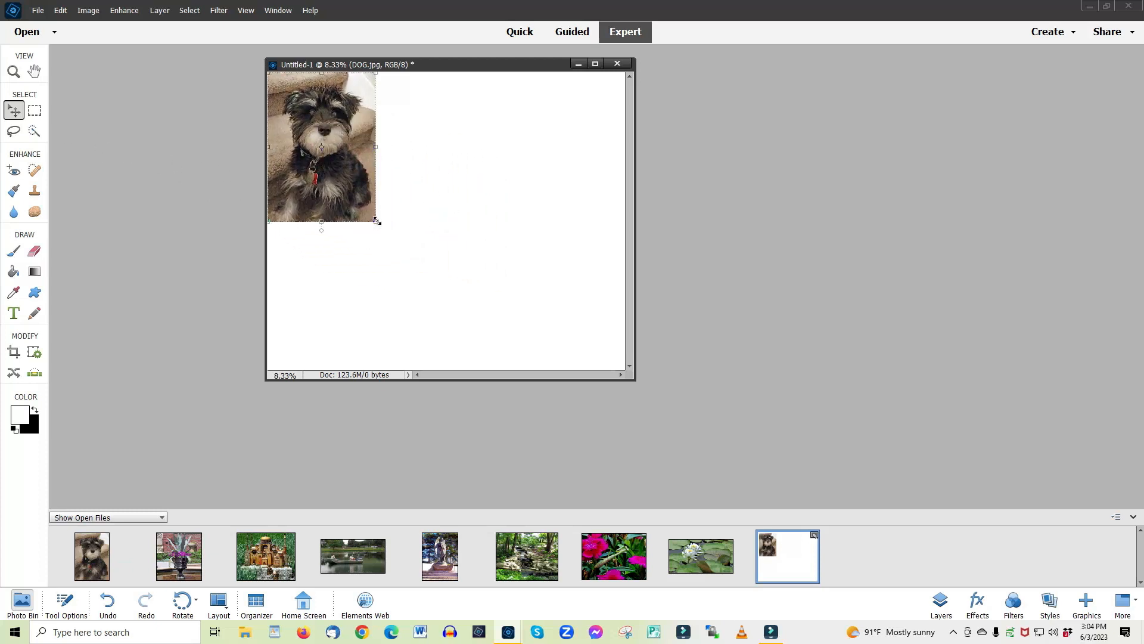
{"action": "left_click_drag", "start_coordinate": [374, 223], "coordinate": [354, 192]}
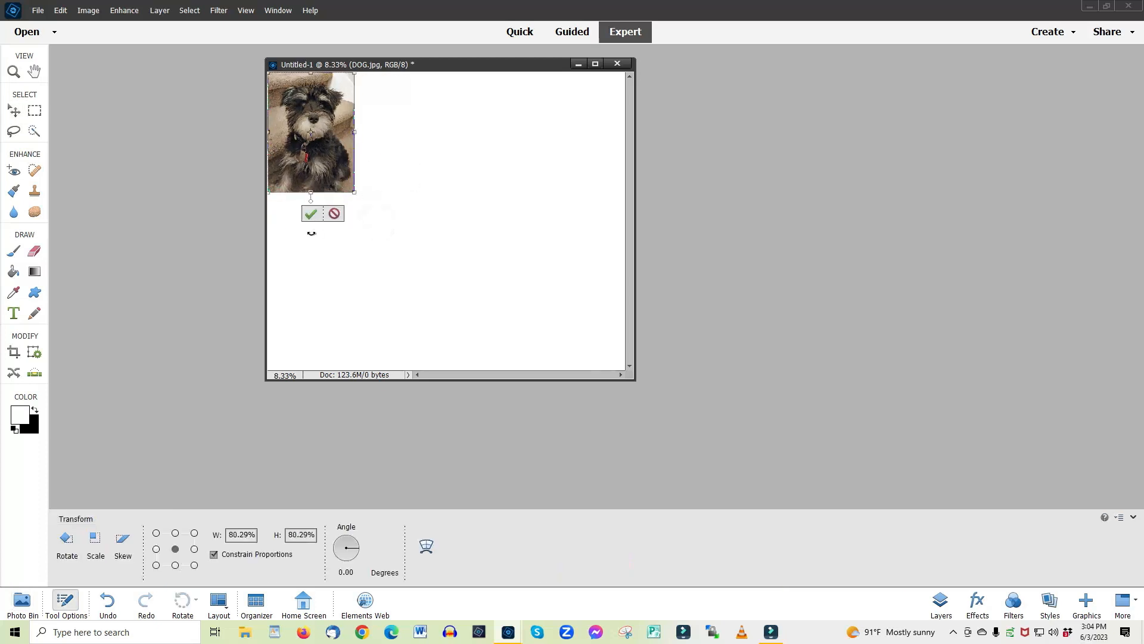
{"action": "left_click", "coordinate": [310, 215]}
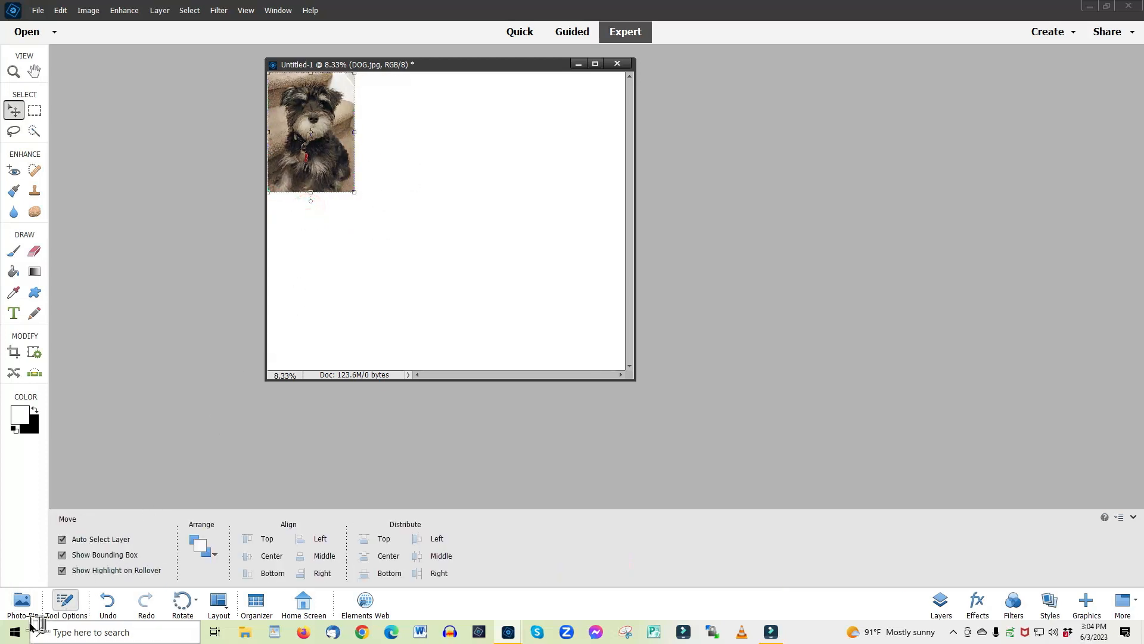
Step: Place the flower urn photo beside the dog along the canvas's upper edge and enlarge it to about 465%
{"action": "left_click", "coordinate": [21, 603]}
{"action": "left_click_drag", "start_coordinate": [179, 556], "coordinate": [463, 266]}
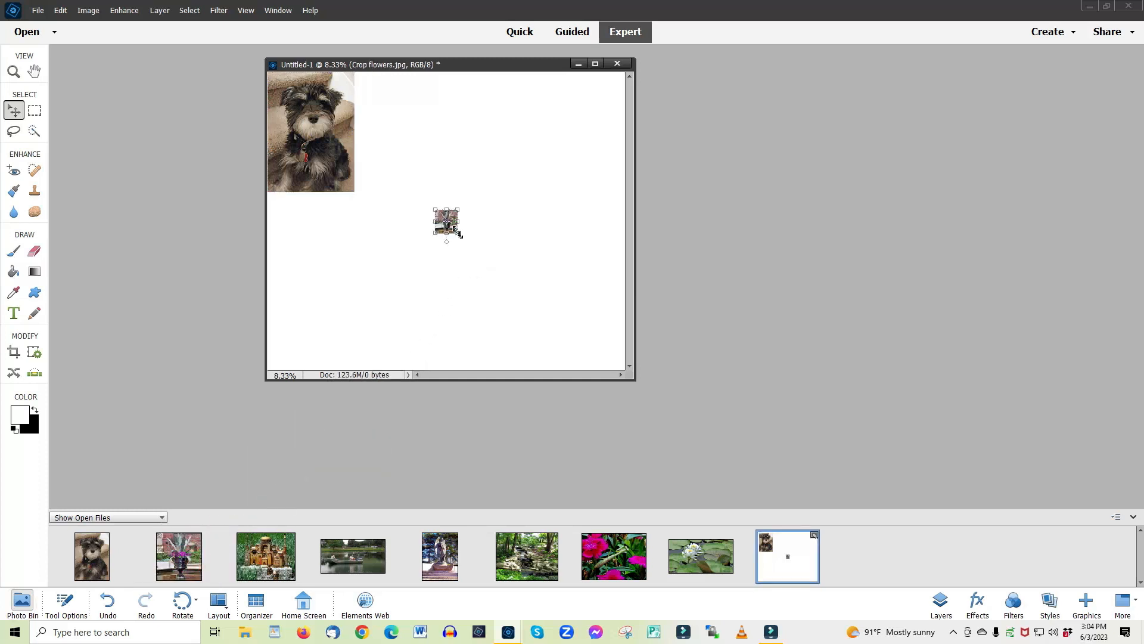
{"action": "left_click_drag", "start_coordinate": [434, 208], "coordinate": [391, 103]}
{"action": "left_click_drag", "start_coordinate": [406, 173], "coordinate": [406, 113]}
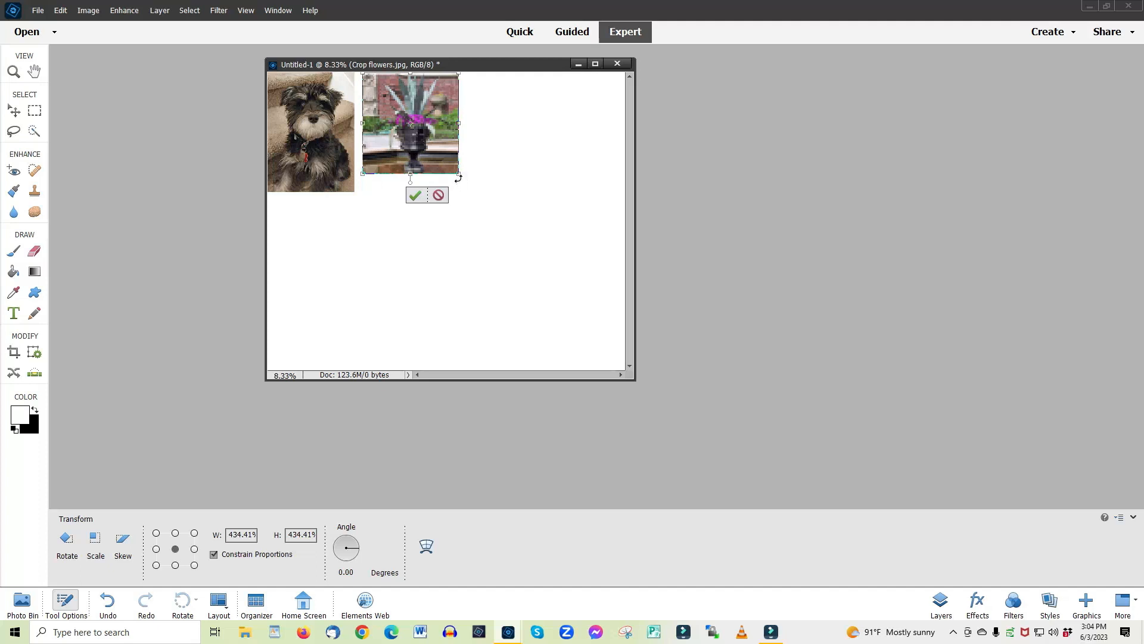
{"action": "left_click_drag", "start_coordinate": [458, 172], "coordinate": [466, 180]}
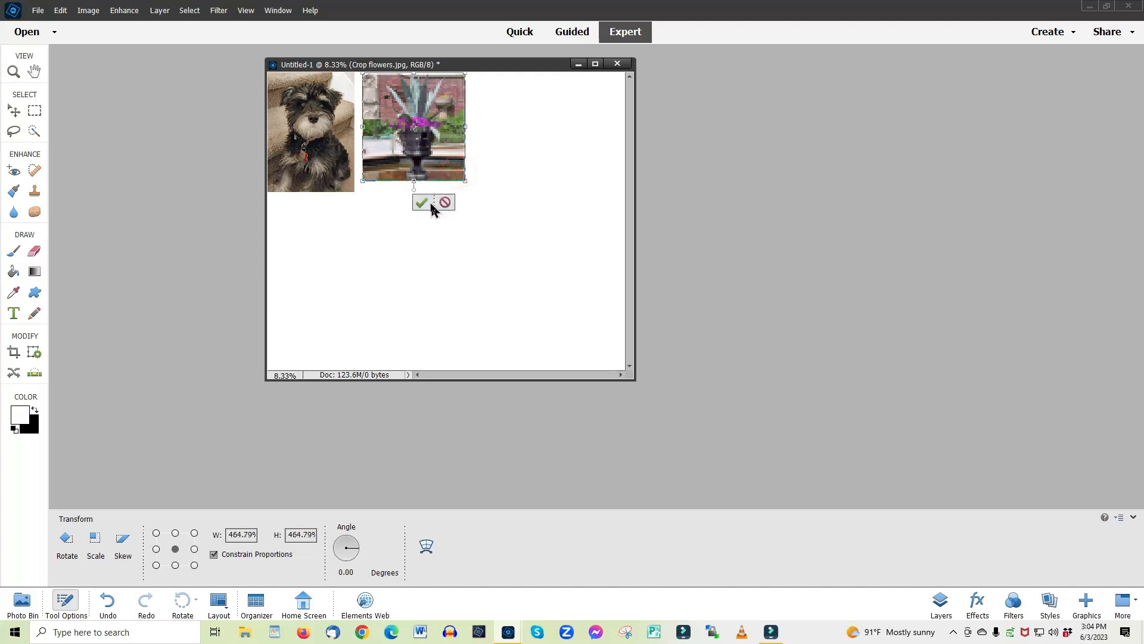
{"action": "left_click", "coordinate": [423, 204]}
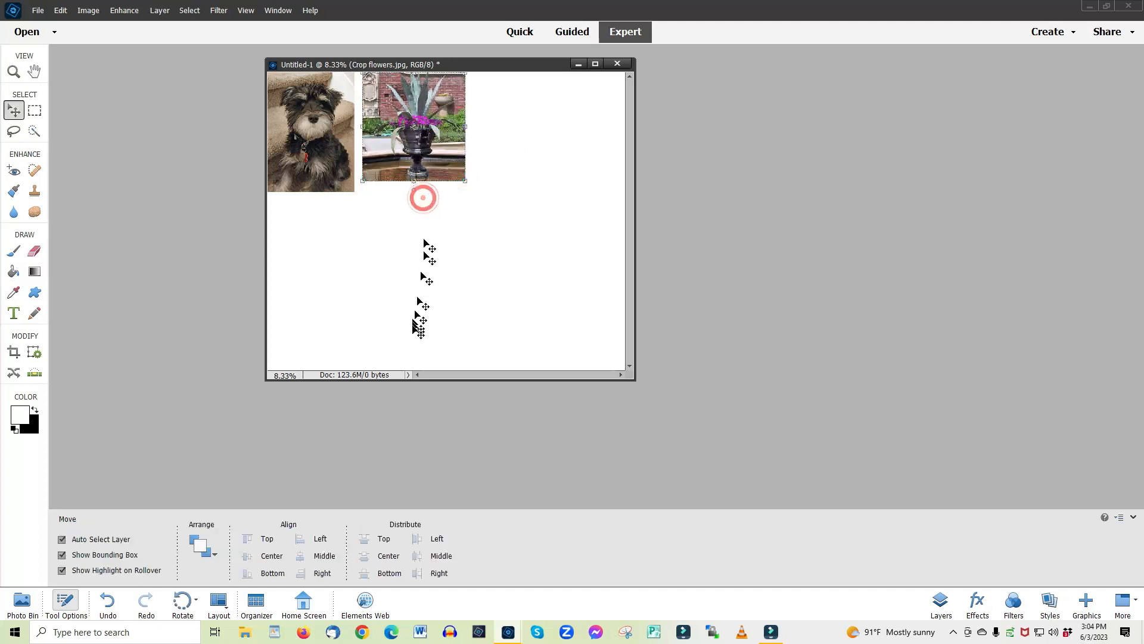
Step: Place the boats photo in the lower-right part of the canvas and enlarge it to about 128%
{"action": "left_click", "coordinate": [21, 602]}
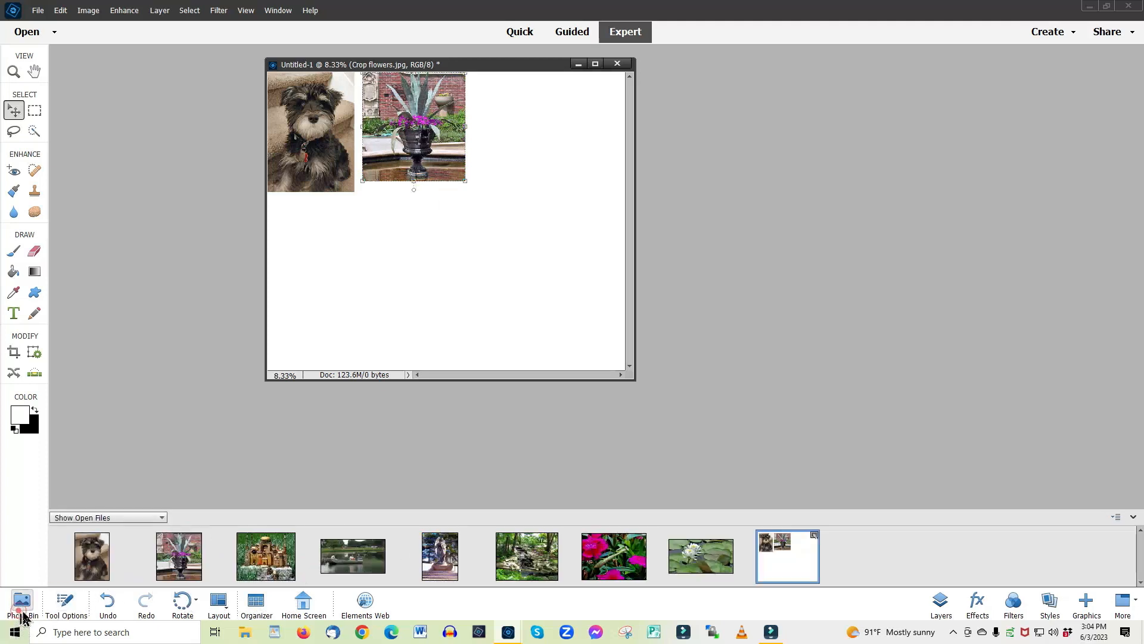
{"action": "left_click_drag", "start_coordinate": [337, 565], "coordinate": [506, 298]}
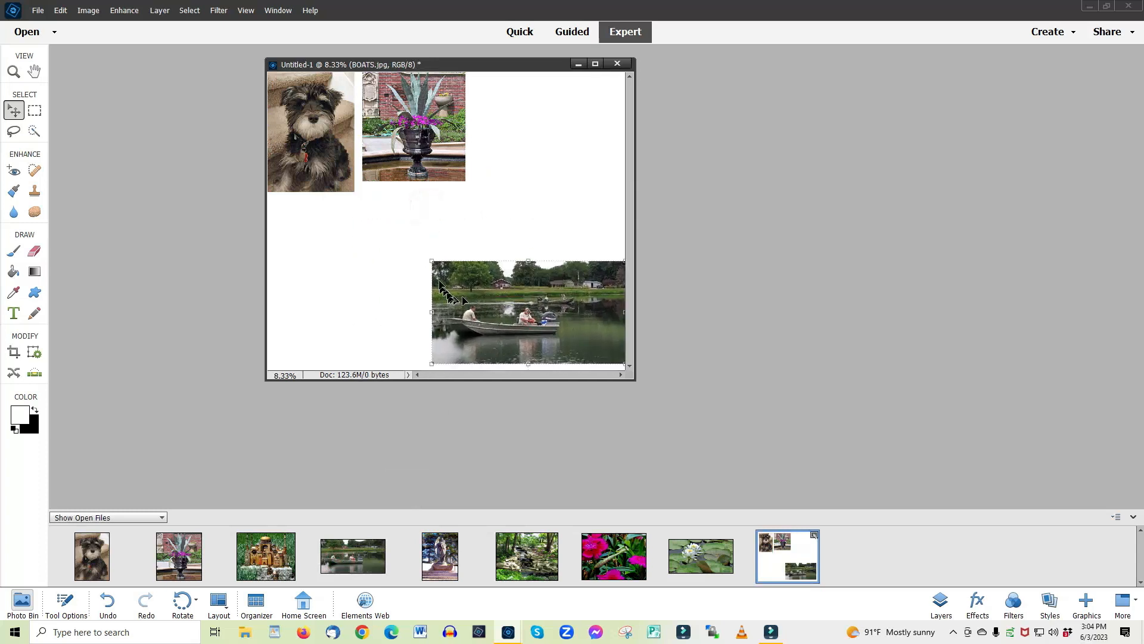
{"action": "left_click_drag", "start_coordinate": [429, 259], "coordinate": [377, 232]}
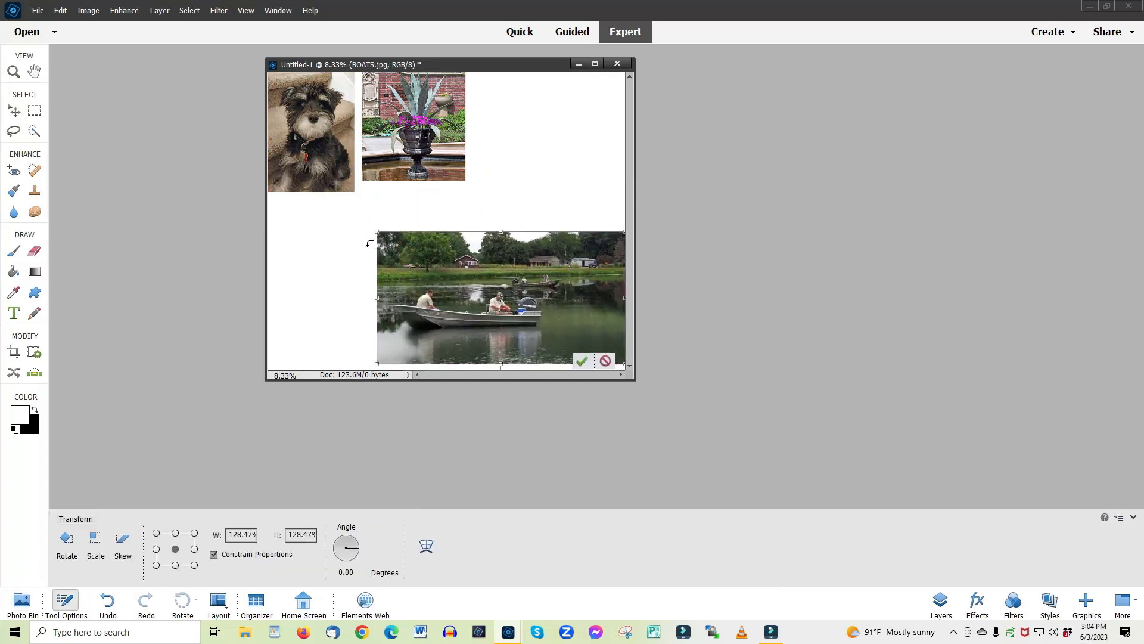
{"action": "left_click", "coordinate": [582, 362]}
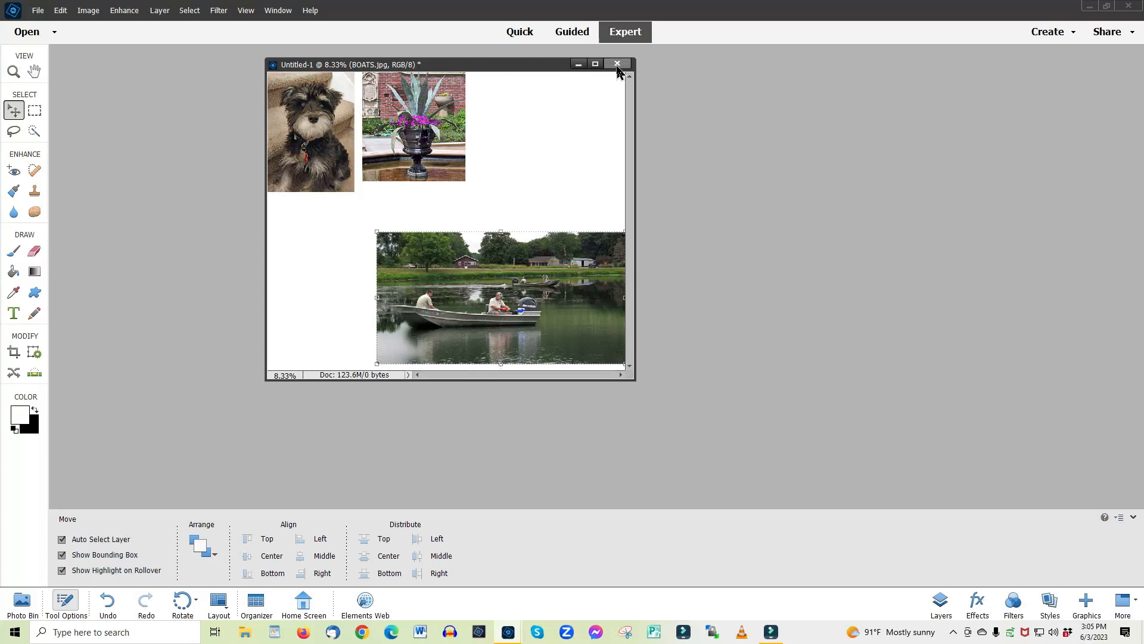
Step: Close the untitled document without saving it and minimize the water lily photo
{"action": "left_click", "coordinate": [617, 64]}
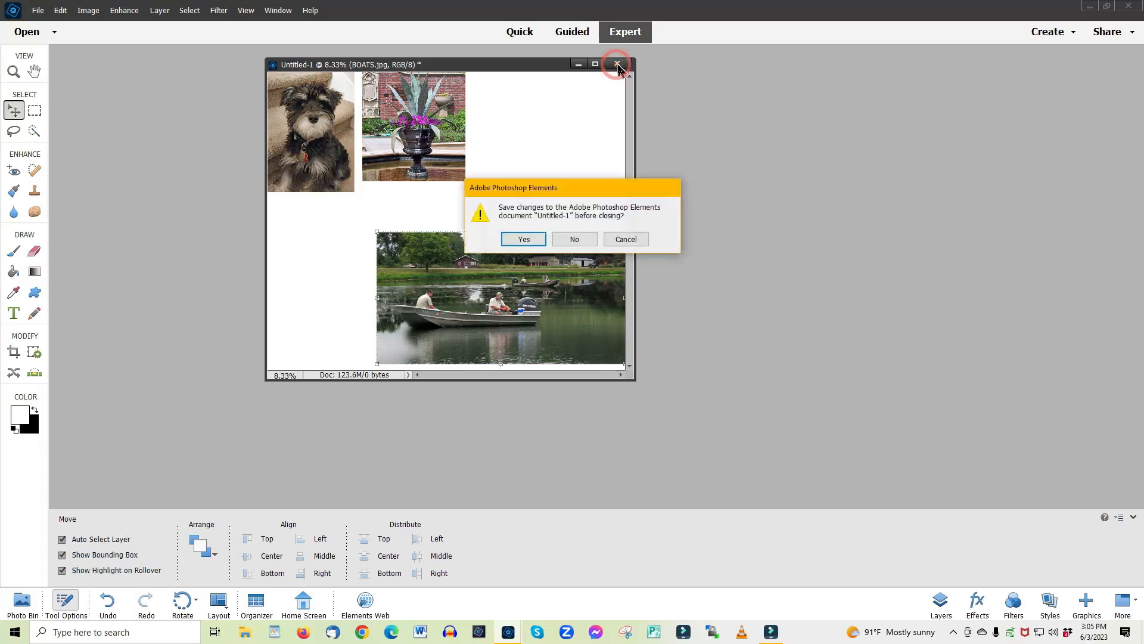
{"action": "left_click", "coordinate": [577, 242]}
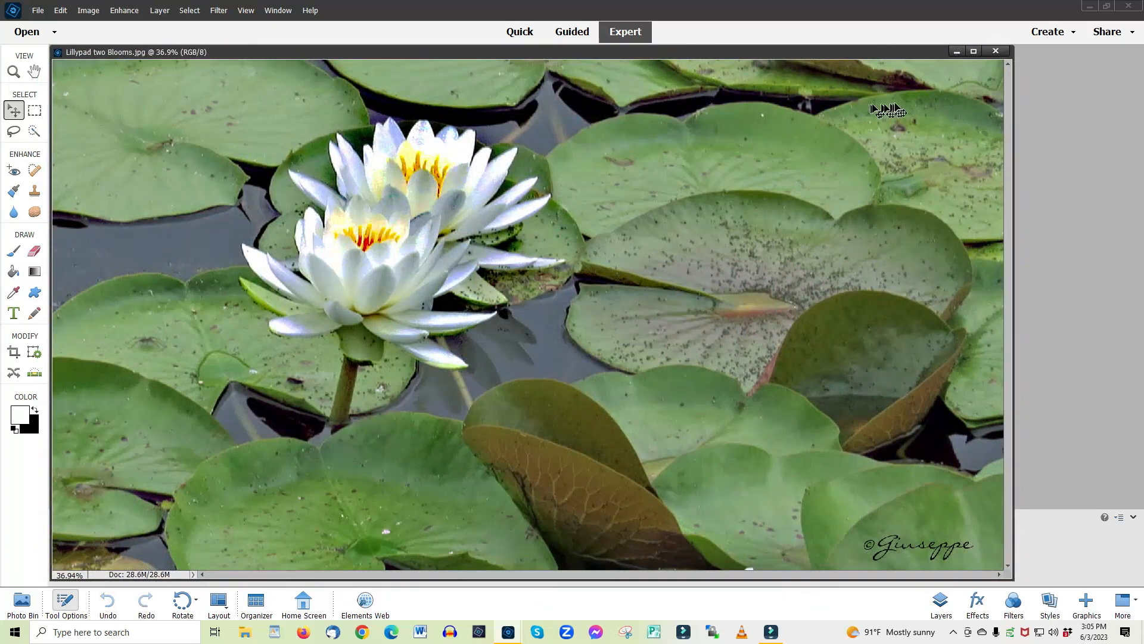
{"action": "left_click", "coordinate": [957, 52]}
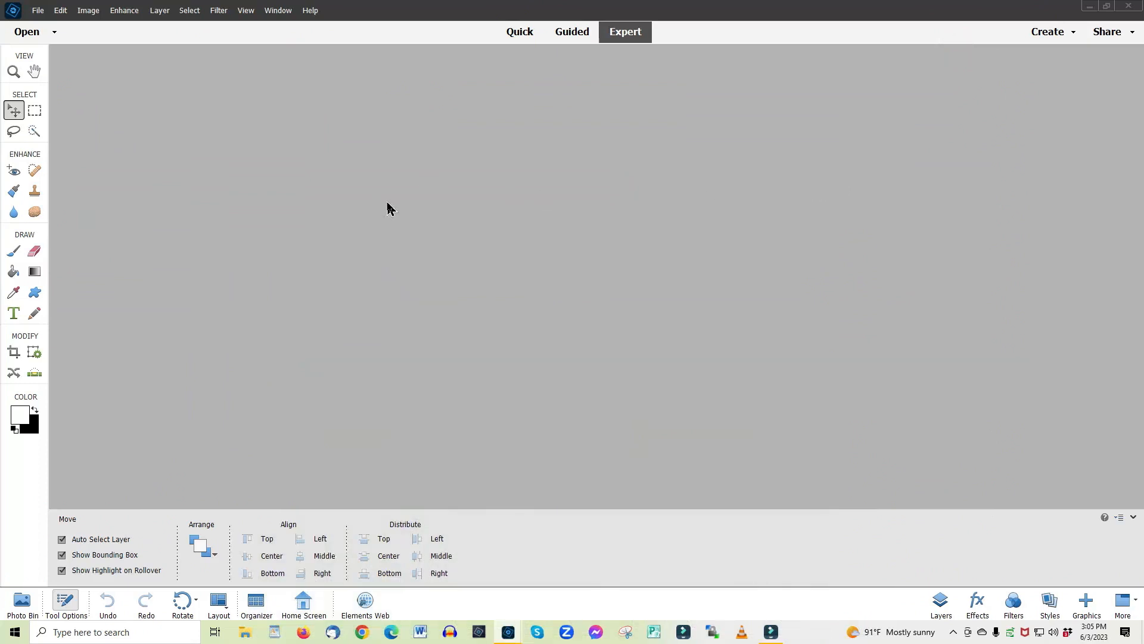
Step: Start an automatic Photo Collage from the open photos
{"action": "left_click", "coordinate": [31, 615]}
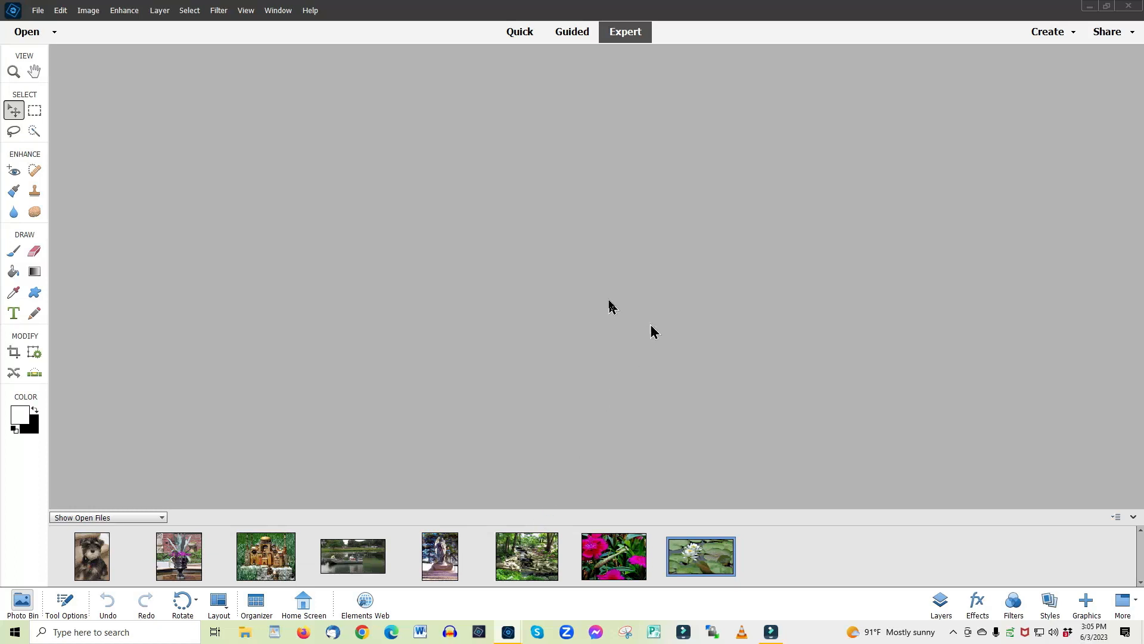
{"action": "left_click", "coordinate": [1066, 34]}
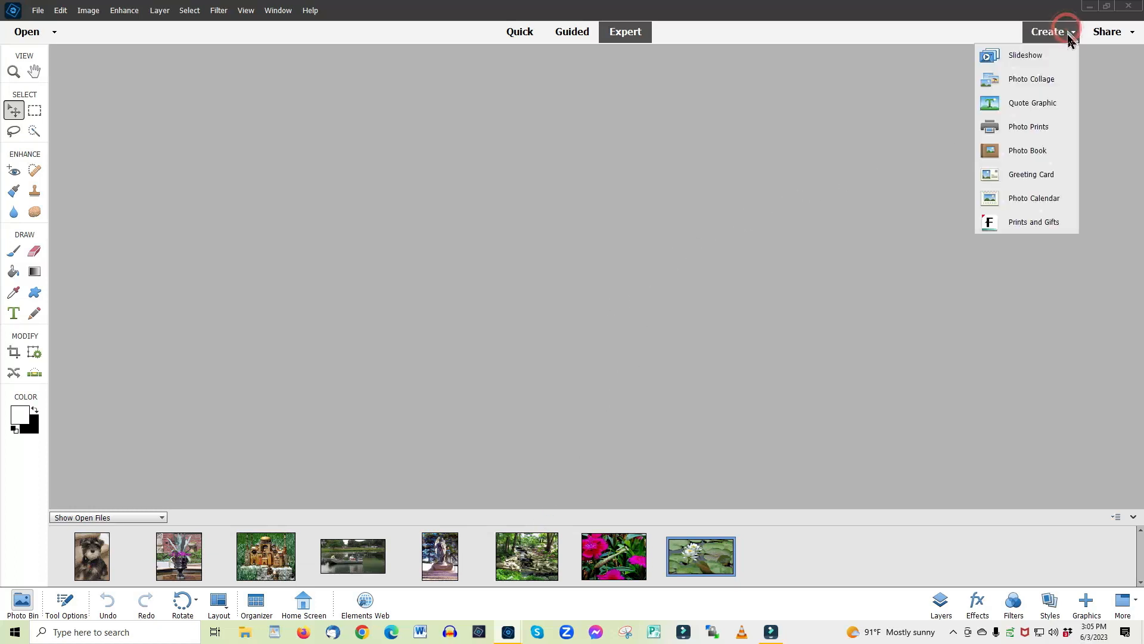
{"action": "left_click", "coordinate": [1023, 84]}
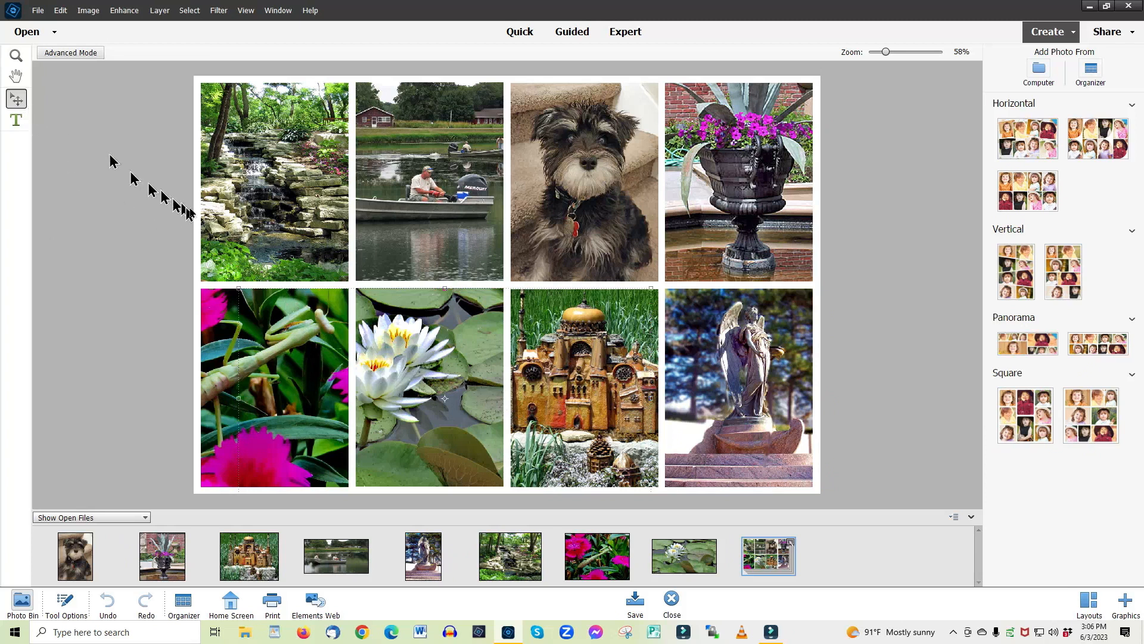
Step: Reposition the water lily photo so both blooms fit inside its frame, and enlarge it to about 109%
{"action": "left_click_drag", "start_coordinate": [410, 364], "coordinate": [431, 361]}
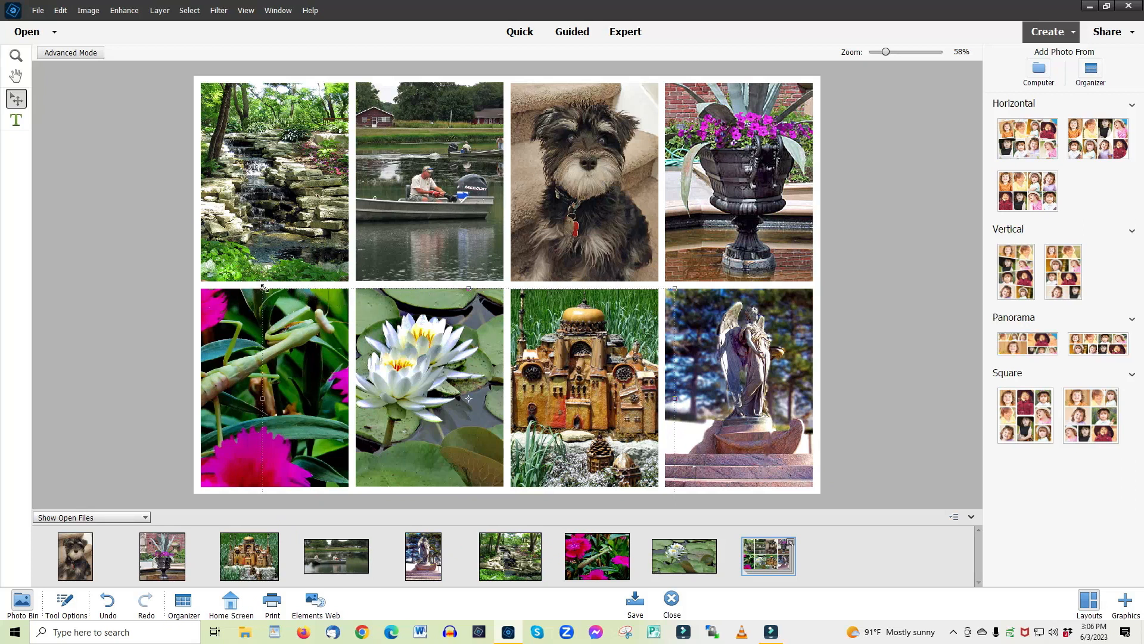
{"action": "left_click_drag", "start_coordinate": [264, 288], "coordinate": [244, 242]}
{"action": "left_click_drag", "start_coordinate": [371, 340], "coordinate": [405, 355]}
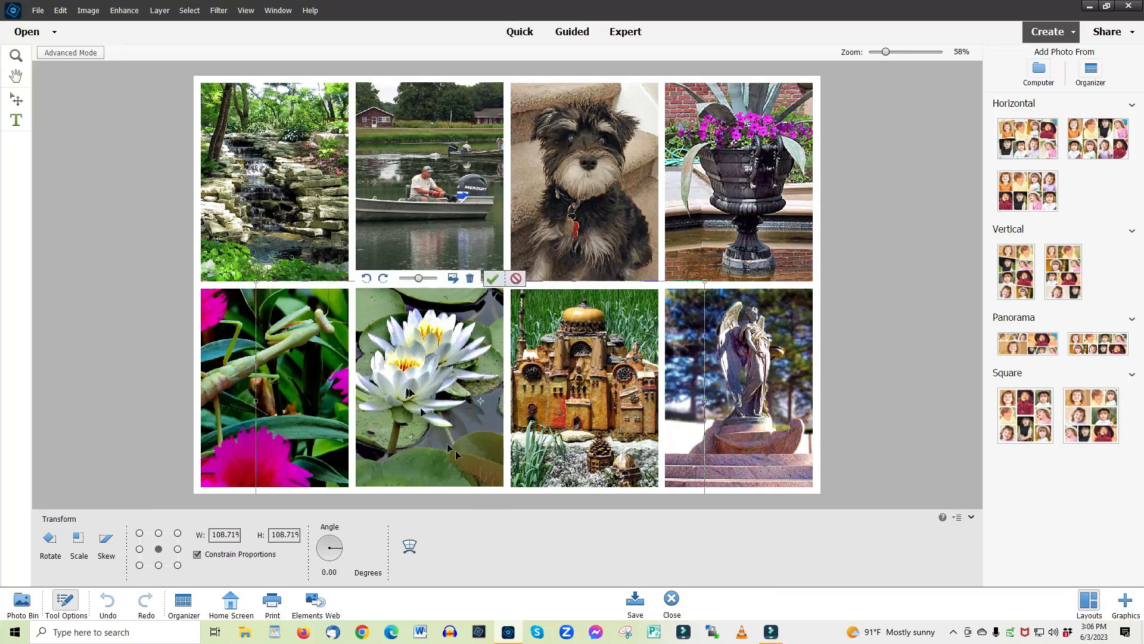
{"action": "left_click", "coordinate": [493, 279]}
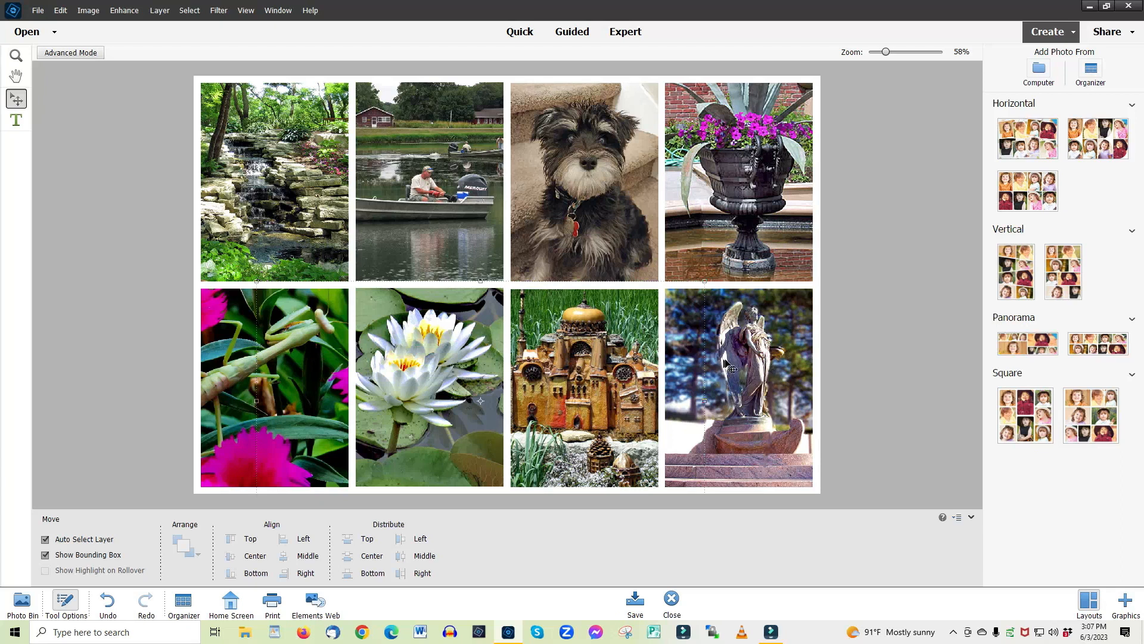
Step: Apply the first vertical collage layout and reposition the angel statue, dog and flower urn photos within their frames
{"action": "double_click", "coordinate": [1023, 276]}
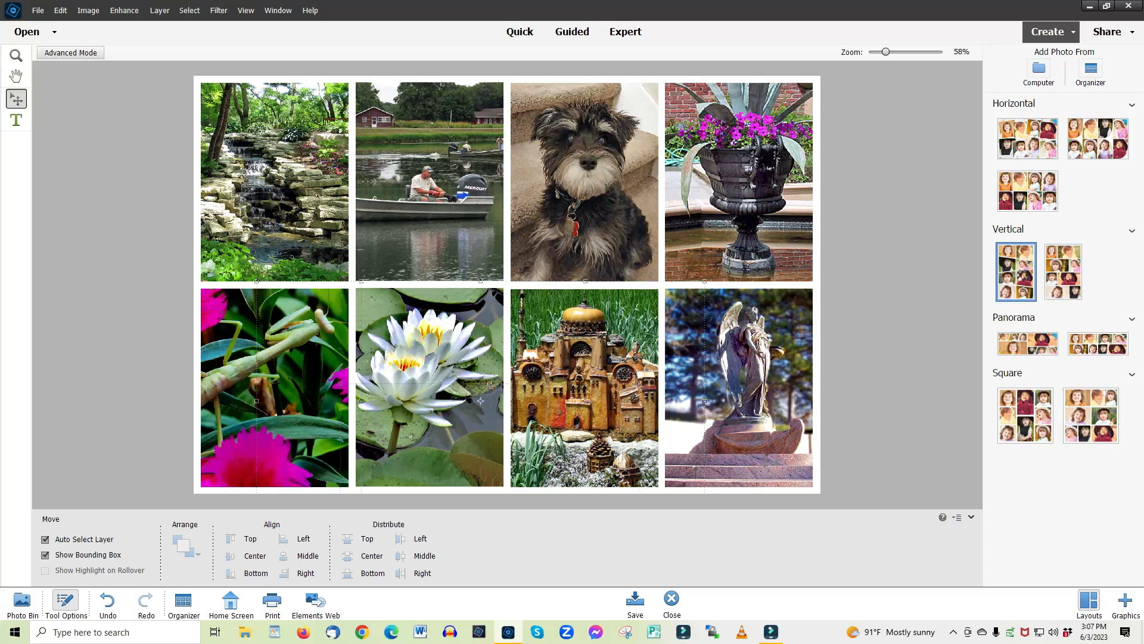
{"action": "left_click", "coordinate": [1023, 276]}
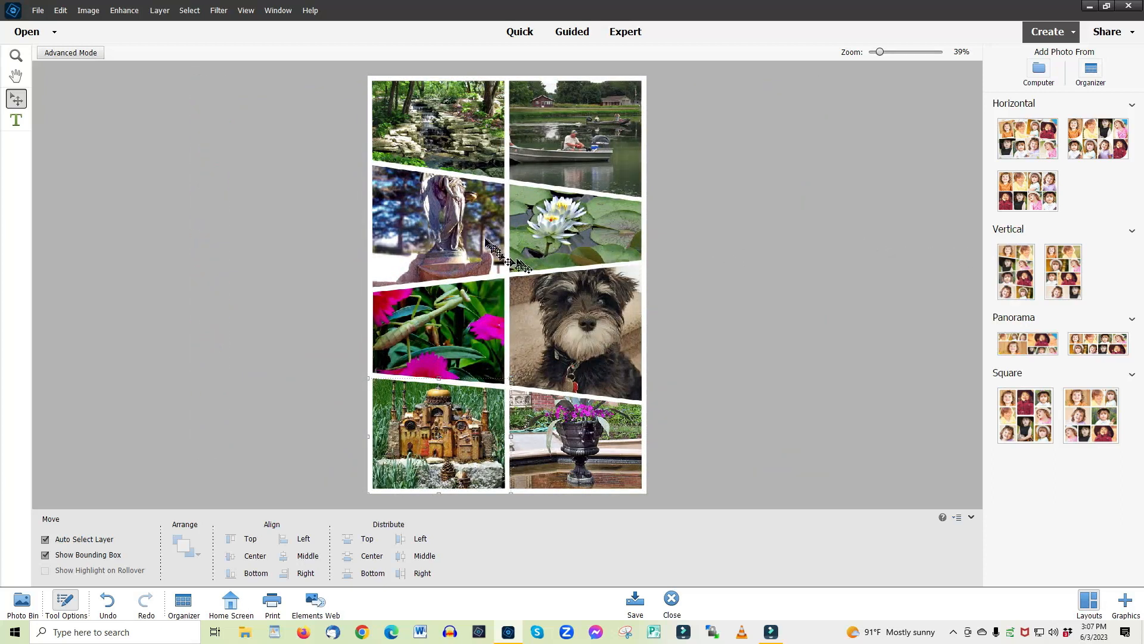
{"action": "left_click_drag", "start_coordinate": [464, 222], "coordinate": [455, 245]}
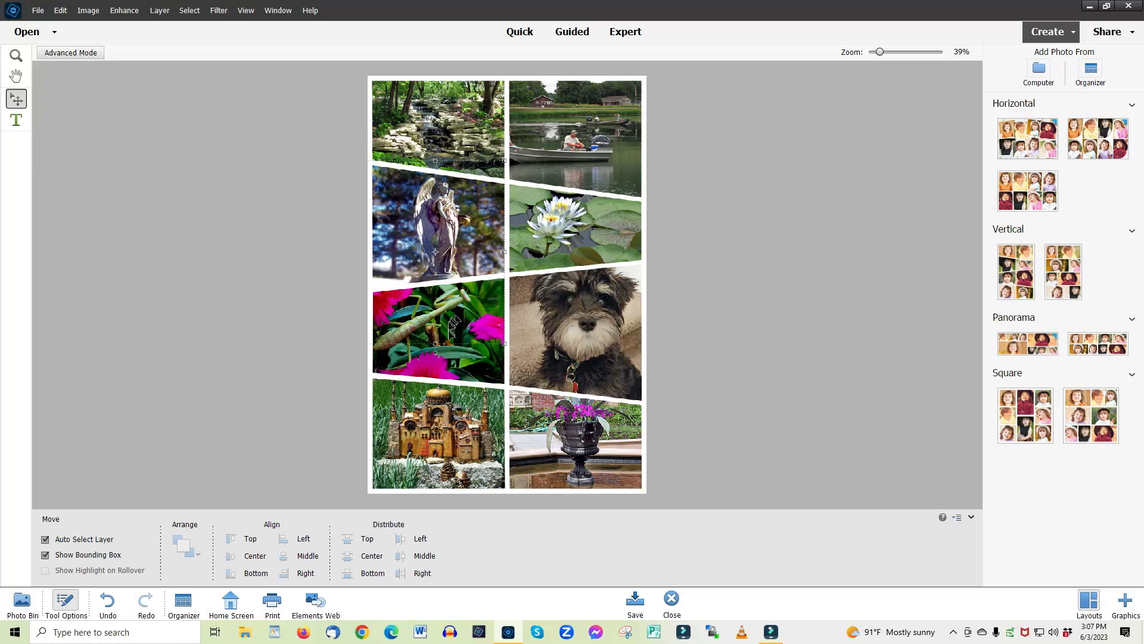
{"action": "left_click_drag", "start_coordinate": [562, 326], "coordinate": [560, 332]}
{"action": "left_click_drag", "start_coordinate": [575, 445], "coordinate": [577, 452]}
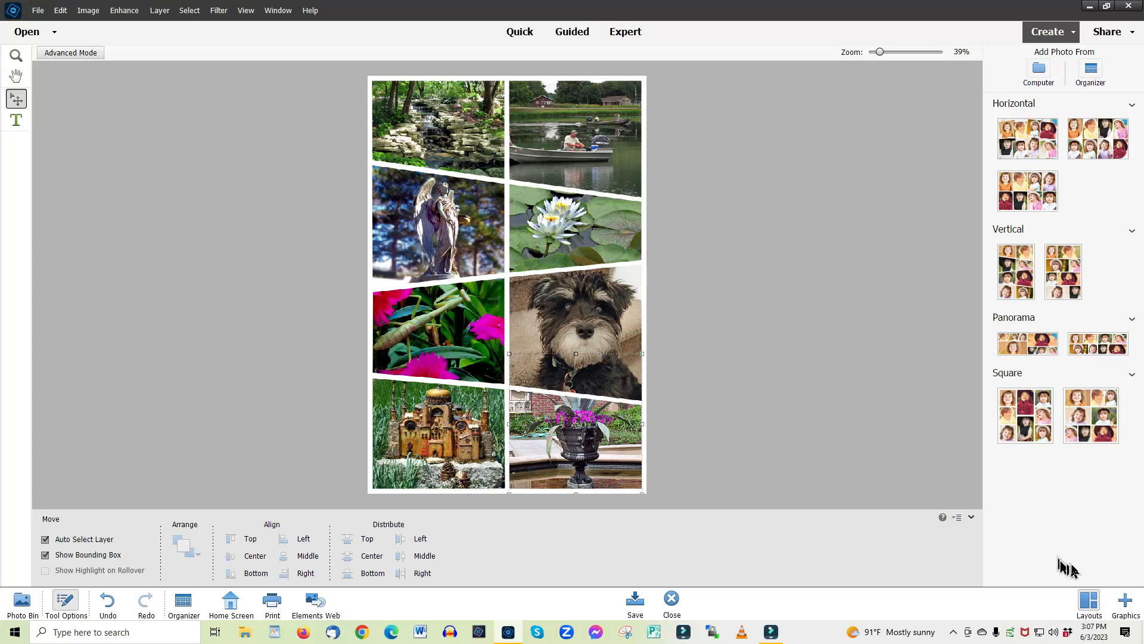
Step: Try the teal background in the third row of backgrounds on the collage, and undo it
{"action": "left_click", "coordinate": [1127, 603]}
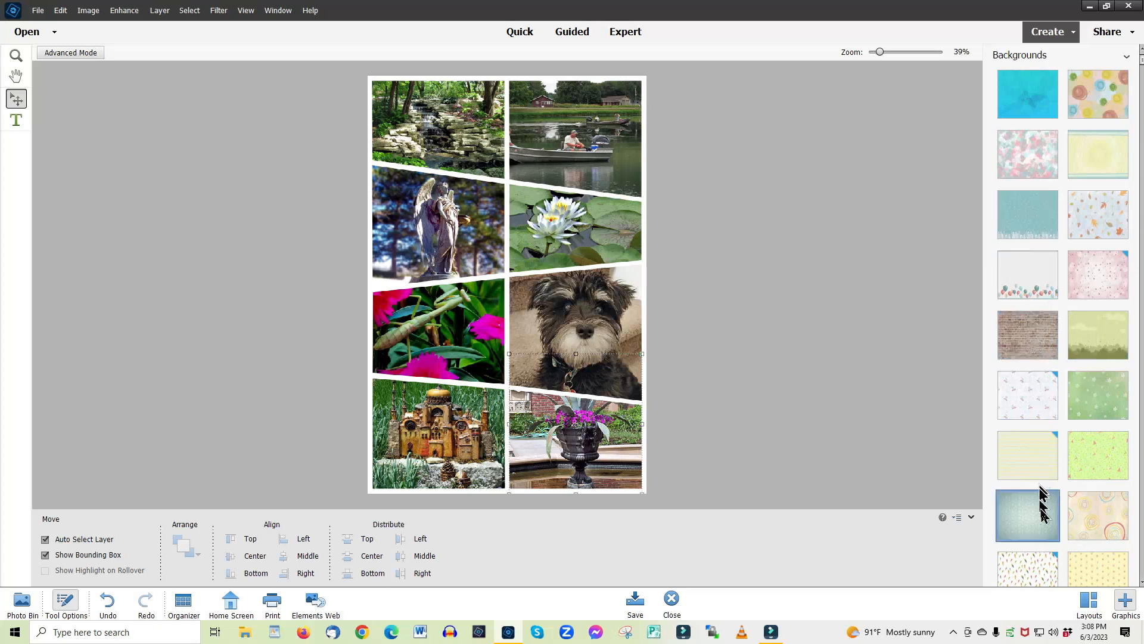
{"action": "double_click", "coordinate": [1027, 220]}
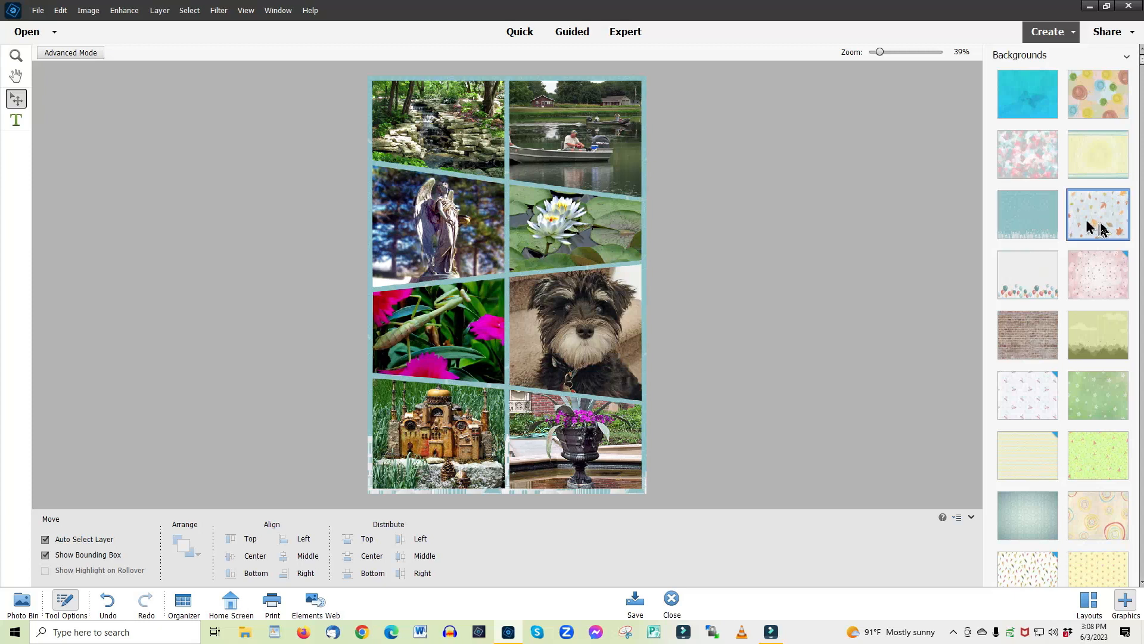
{"action": "key", "text": "ctrl+z"}
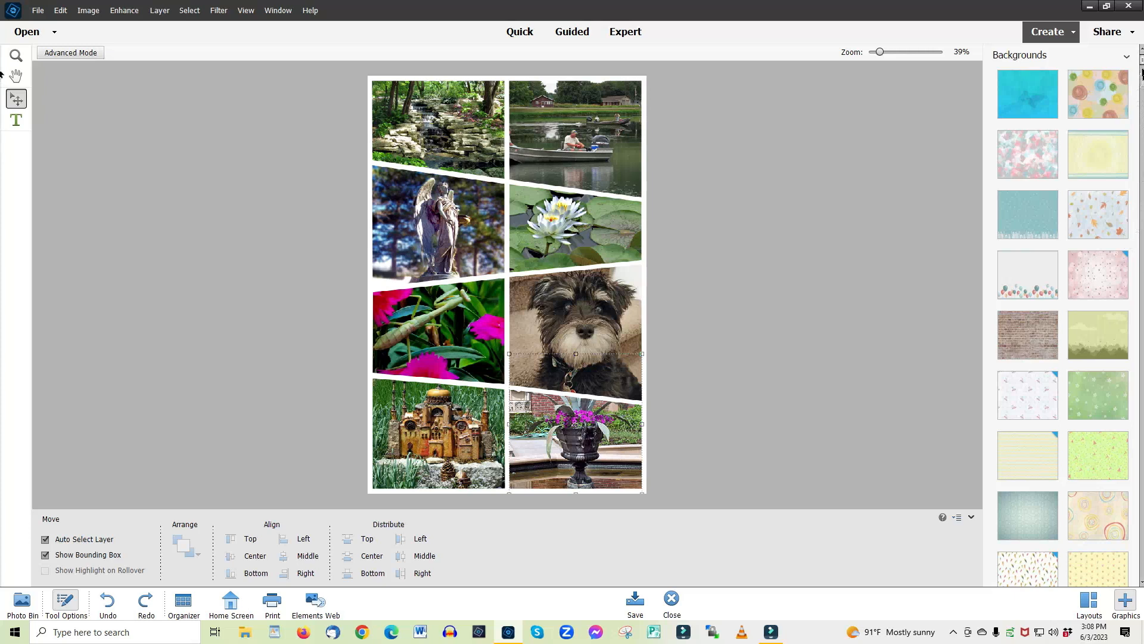
Step: Try the golden frame with a zigzag inner edge on the dog photo, and undo the frame replacement
{"action": "left_click_drag", "start_coordinate": [1142, 61], "coordinate": [1143, 341]}
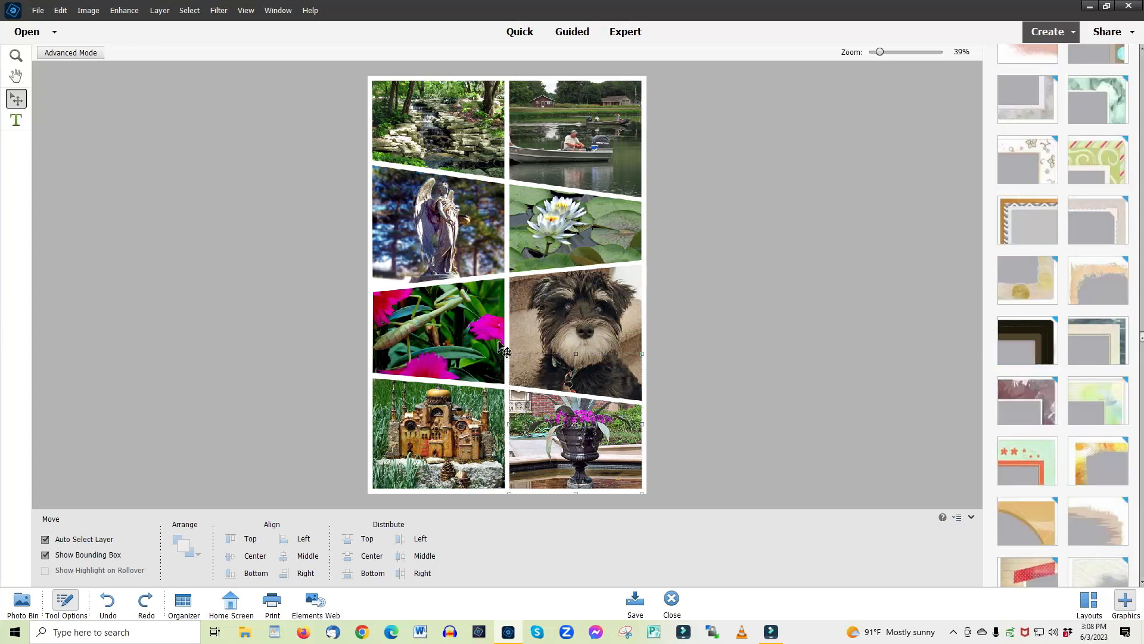
{"action": "left_click", "coordinate": [563, 338]}
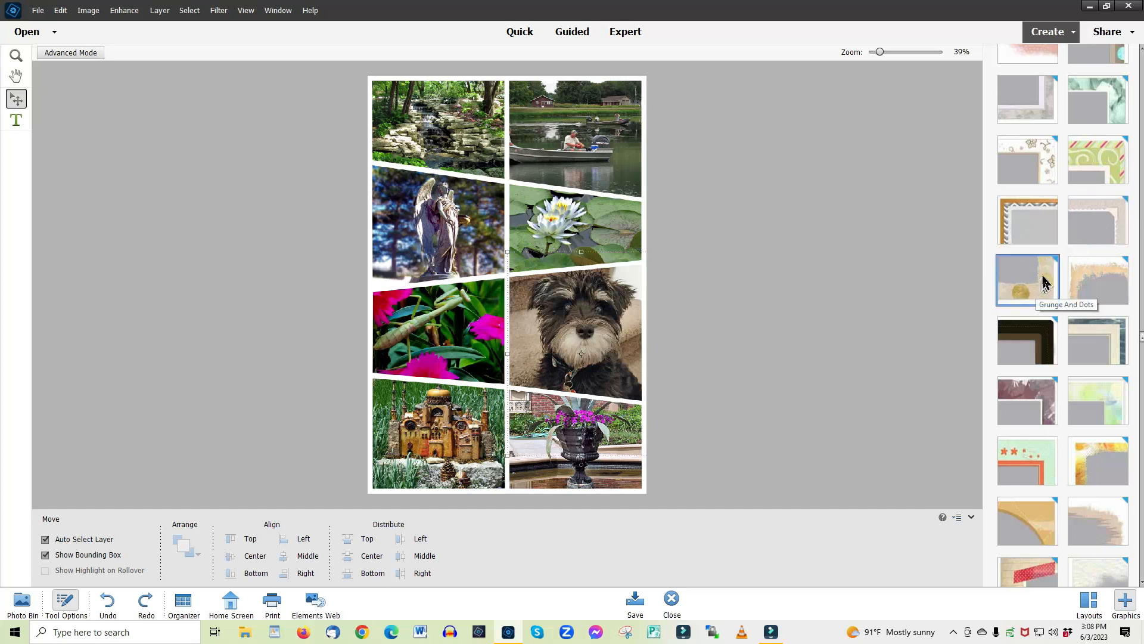
{"action": "double_click", "coordinate": [1026, 218]}
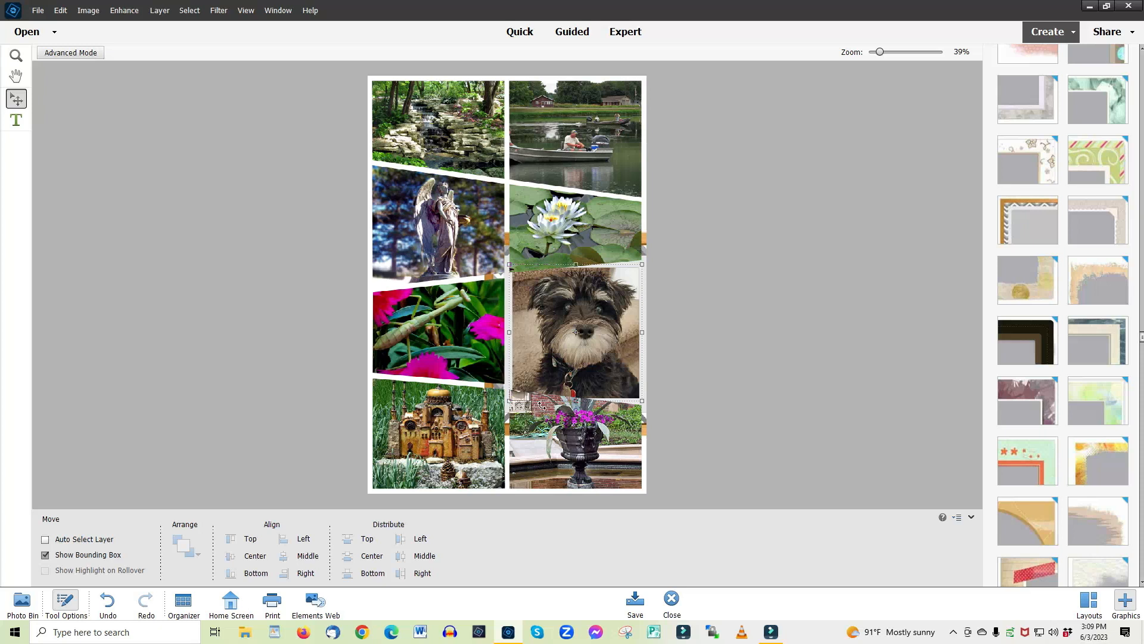
{"action": "key", "text": "ctrl+z"}
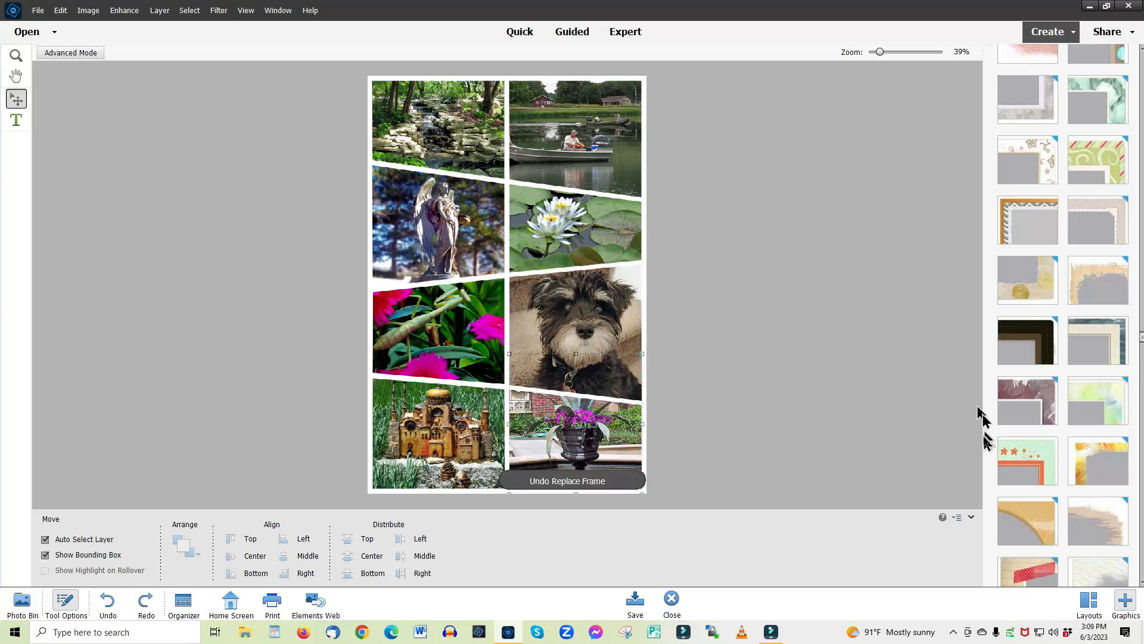
Step: Apply the maroon textured frame to the flower urn photo
{"action": "double_click", "coordinate": [1028, 415]}
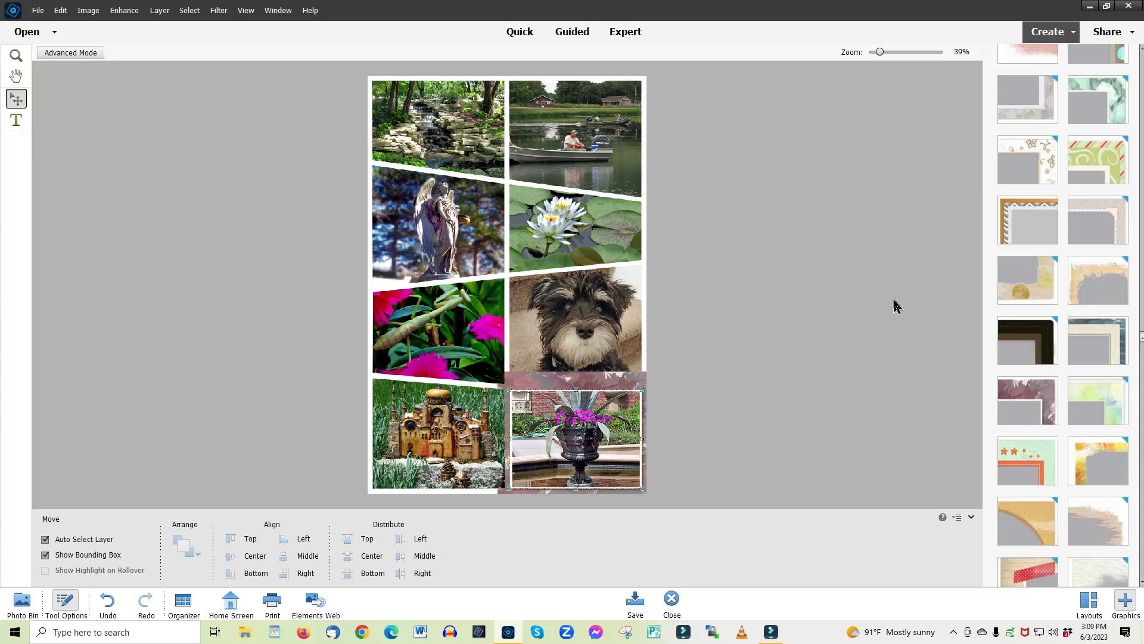
Step: Undo the maroon textured frame on the flower urn photo
{"action": "key", "text": "ctrl+z"}
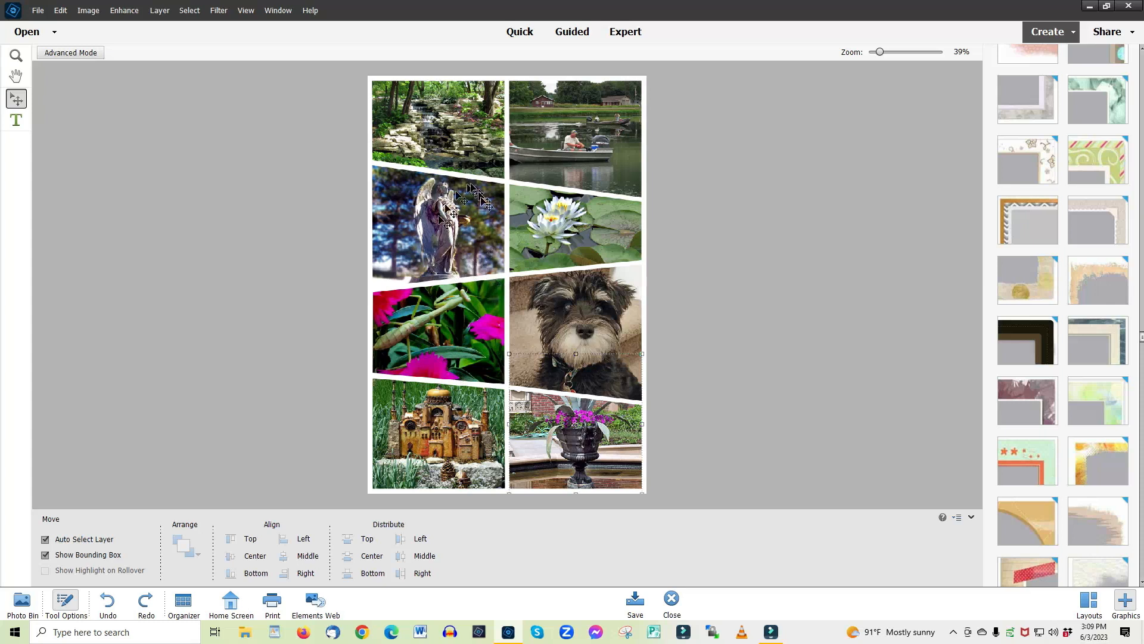
Step: Swap the dog photo with the angel statue photo, and reposition both within their new frames so their heads are fully shown
{"action": "right_click", "coordinate": [564, 326]}
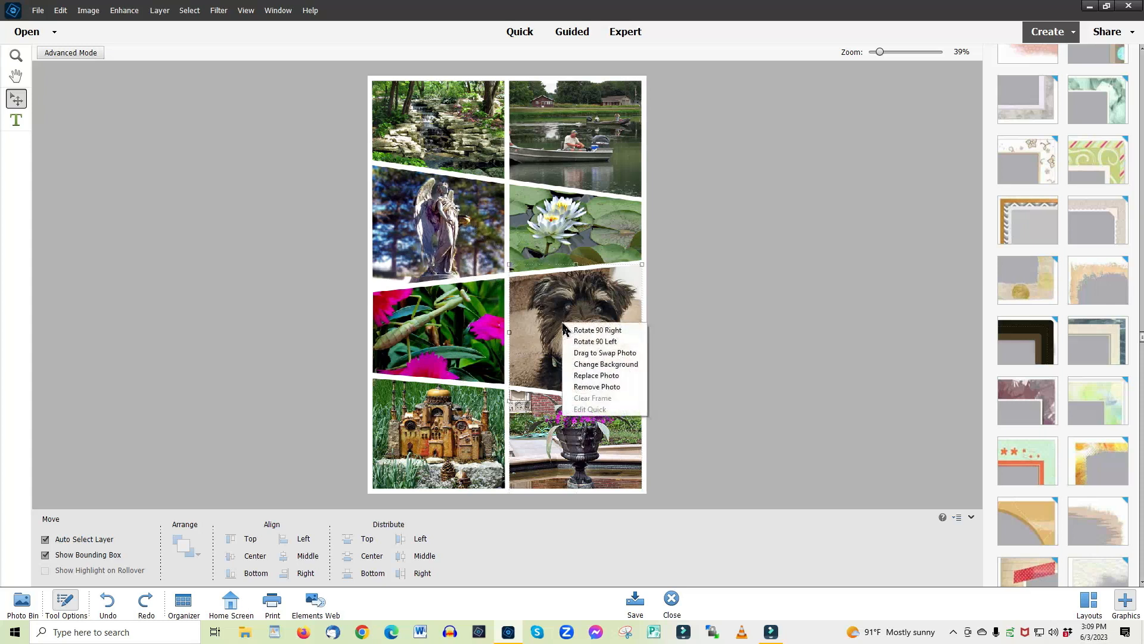
{"action": "left_click", "coordinate": [581, 355]}
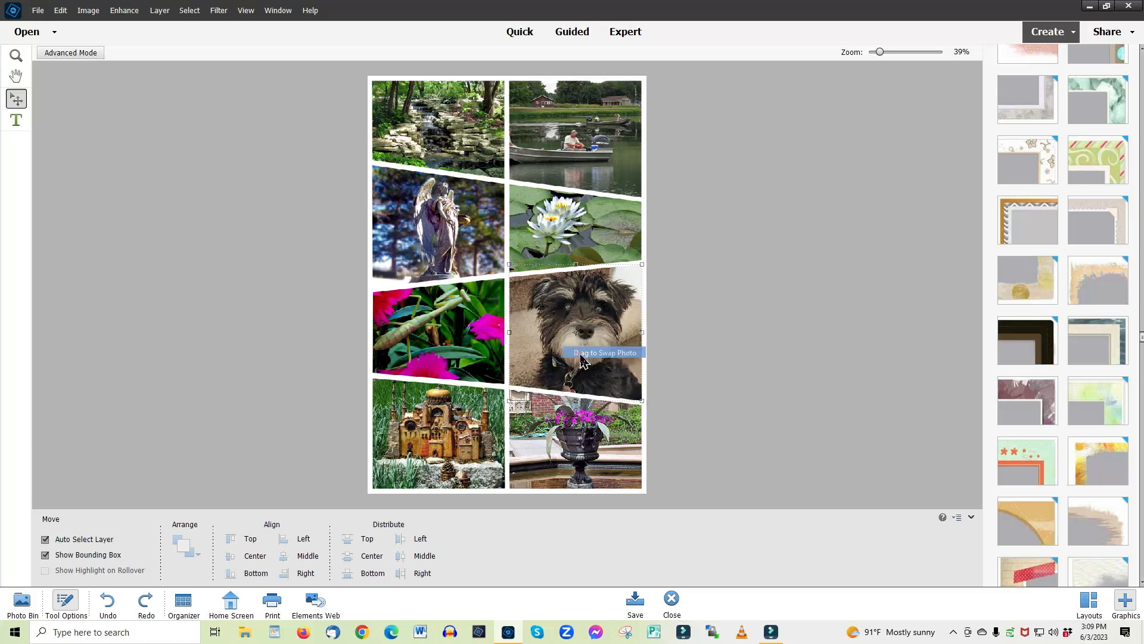
{"action": "left_click_drag", "start_coordinate": [590, 349], "coordinate": [435, 225]}
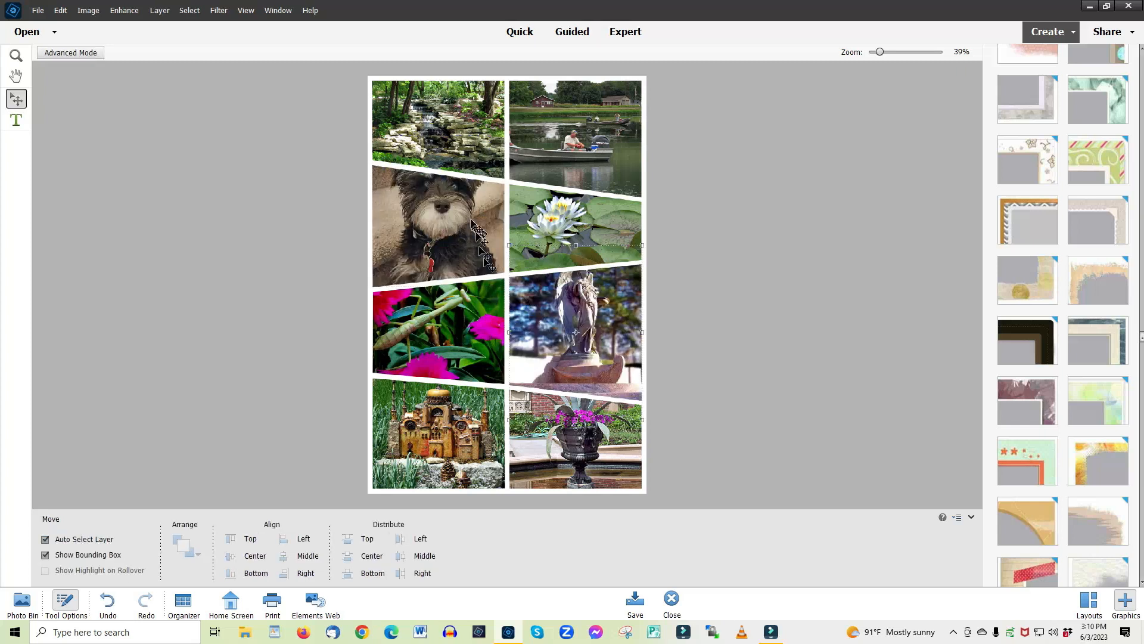
{"action": "left_click_drag", "start_coordinate": [457, 210], "coordinate": [447, 227]}
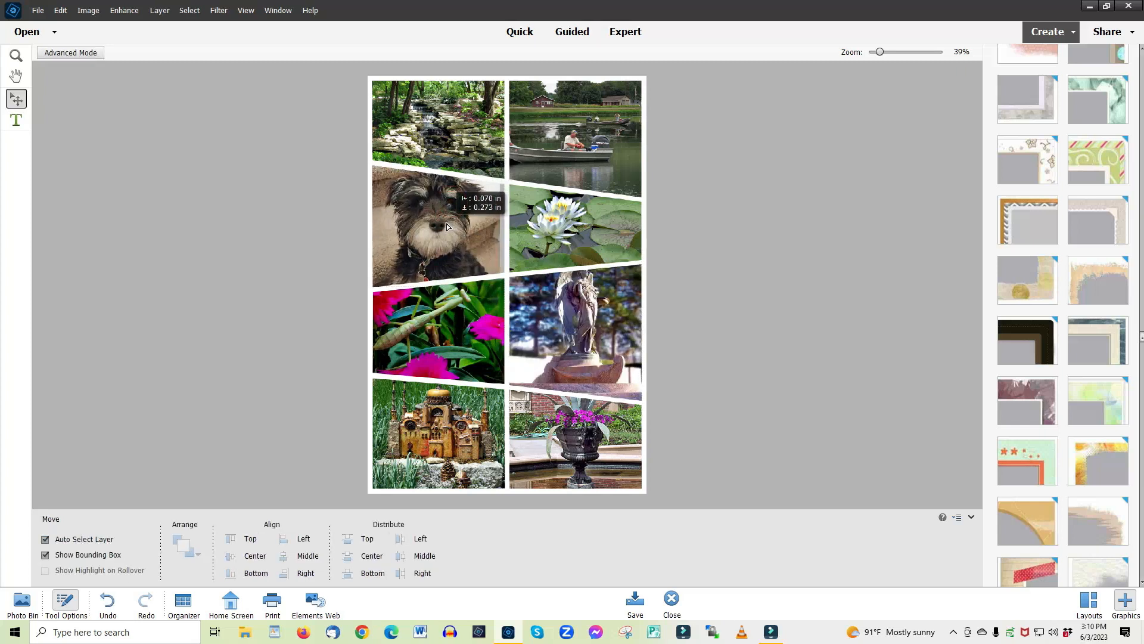
{"action": "left_click_drag", "start_coordinate": [591, 310], "coordinate": [596, 315]}
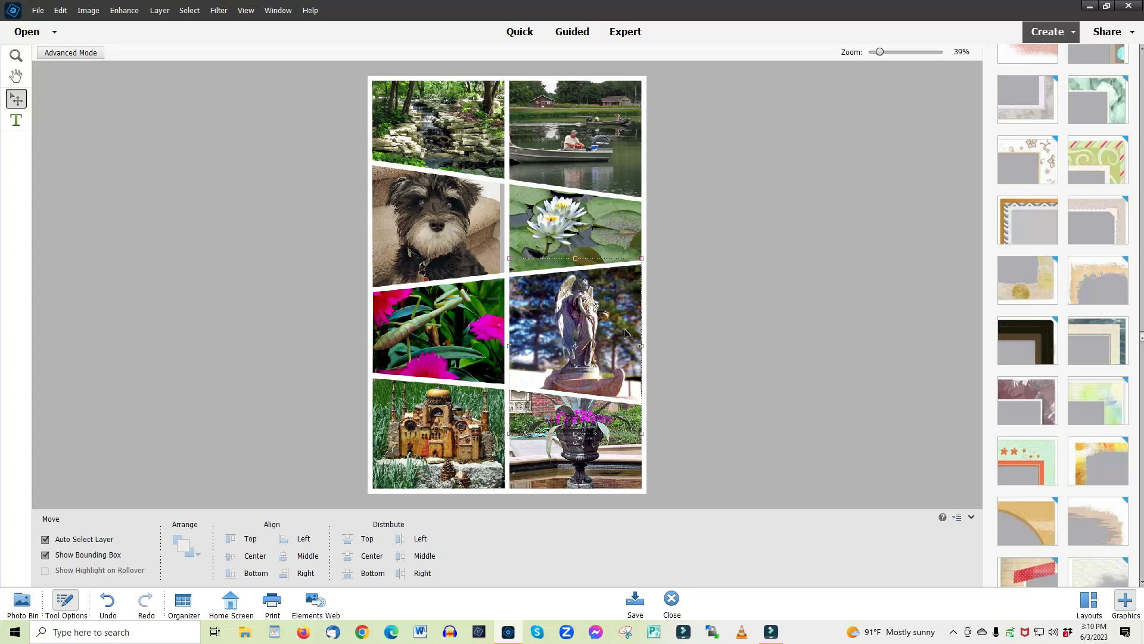
{"action": "right_click", "coordinate": [454, 323]}
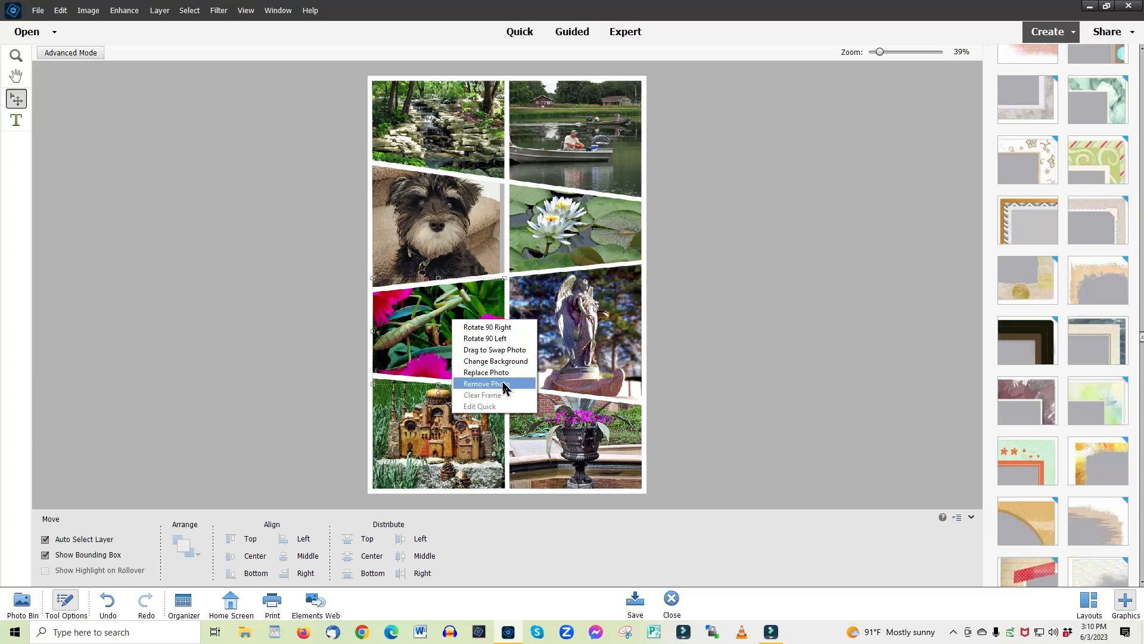
{"action": "left_click", "coordinate": [324, 329]}
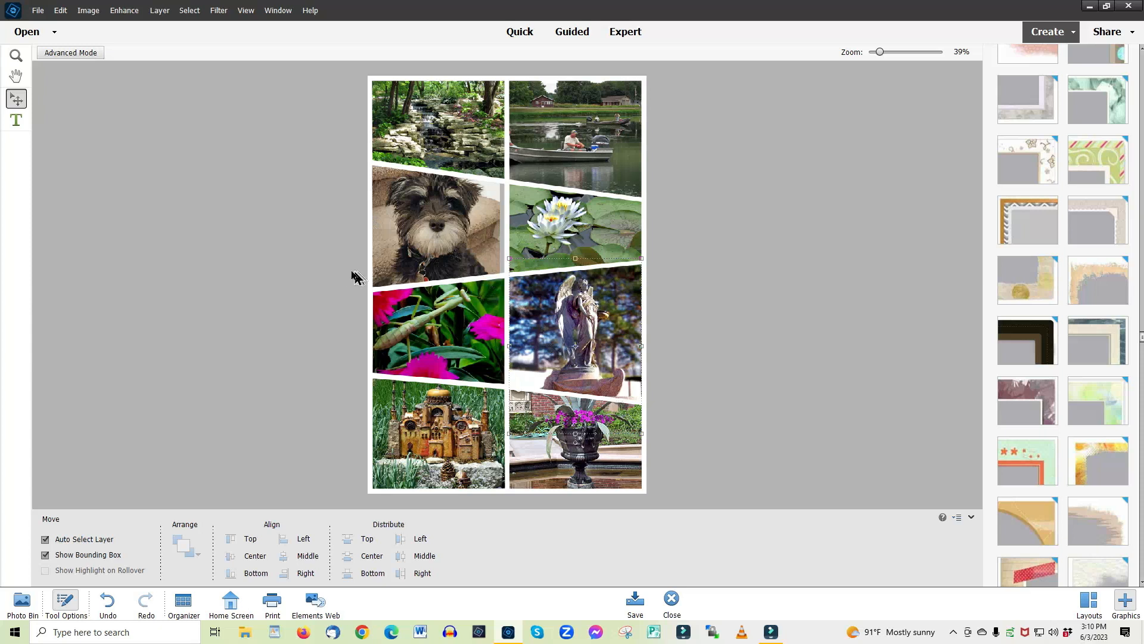
Step: Save the collage to the Desktop as the JPEG file Untitled-3.jpg with Maximum quality 12 and the Baseline ("Standard") format
{"action": "left_click", "coordinate": [37, 12]}
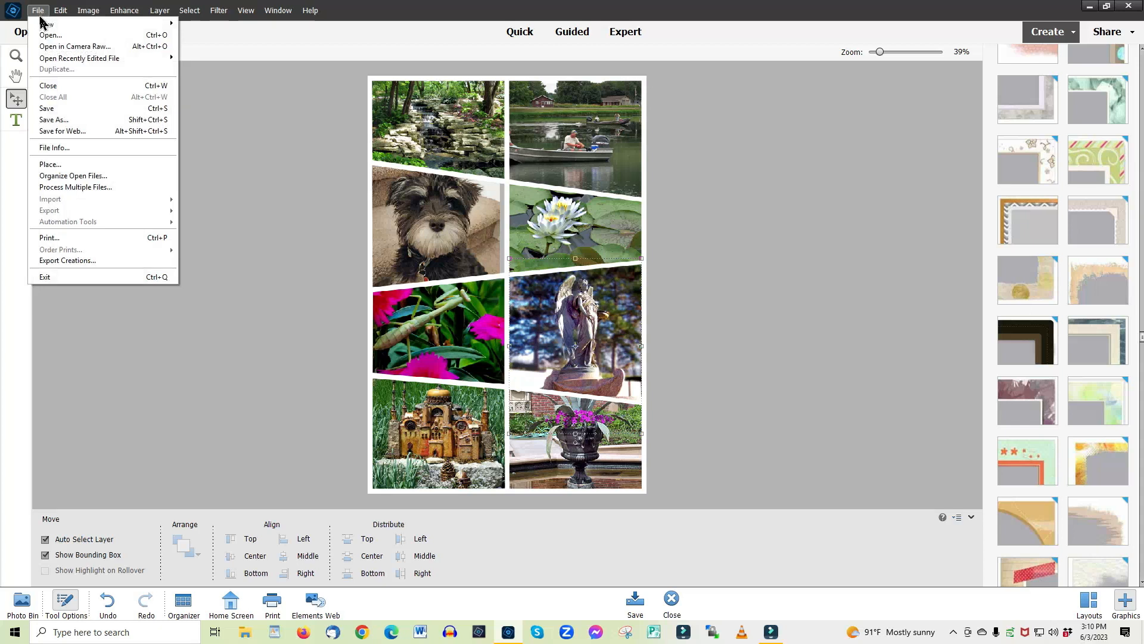
{"action": "mouse_move", "coordinate": [45, 59]}
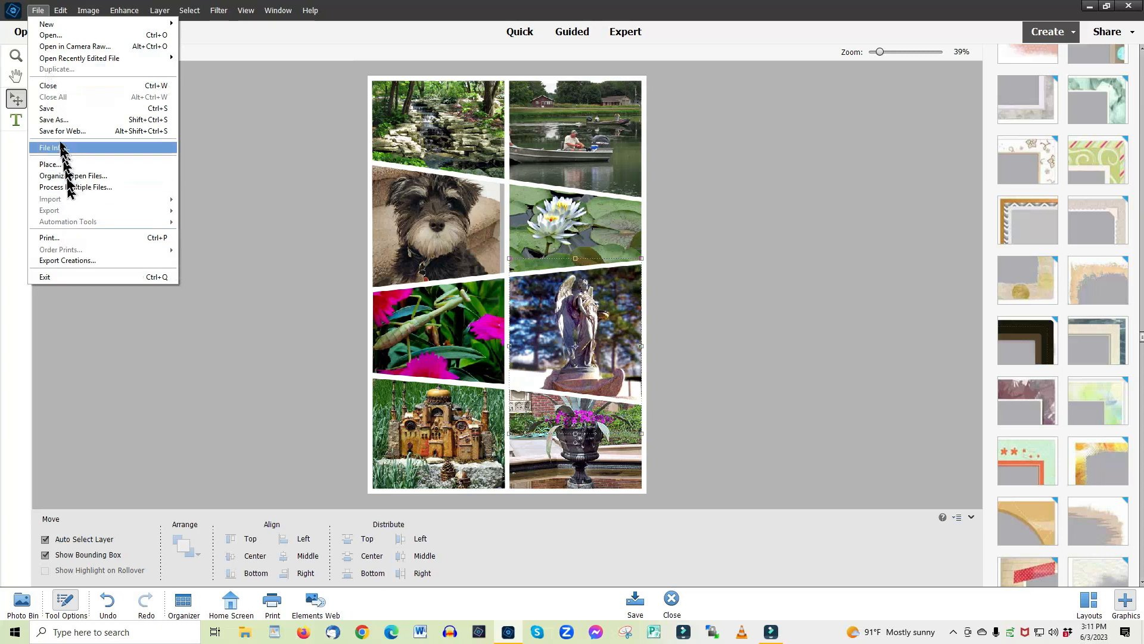
{"action": "left_click", "coordinate": [59, 123]}
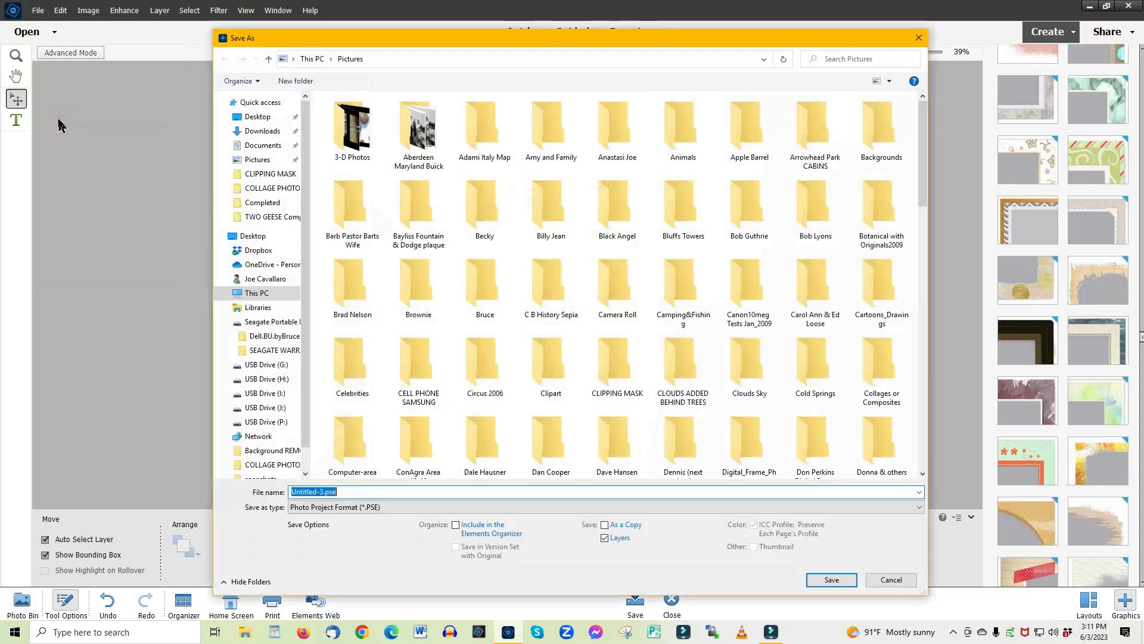
{"action": "left_click", "coordinate": [363, 507]}
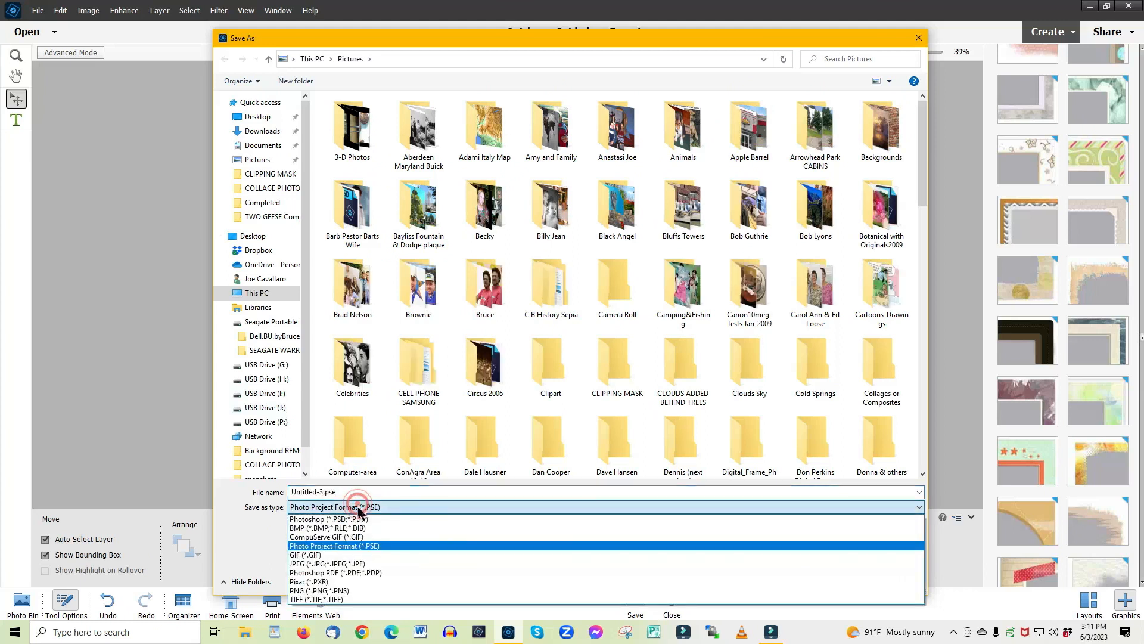
{"action": "left_click", "coordinate": [340, 564]}
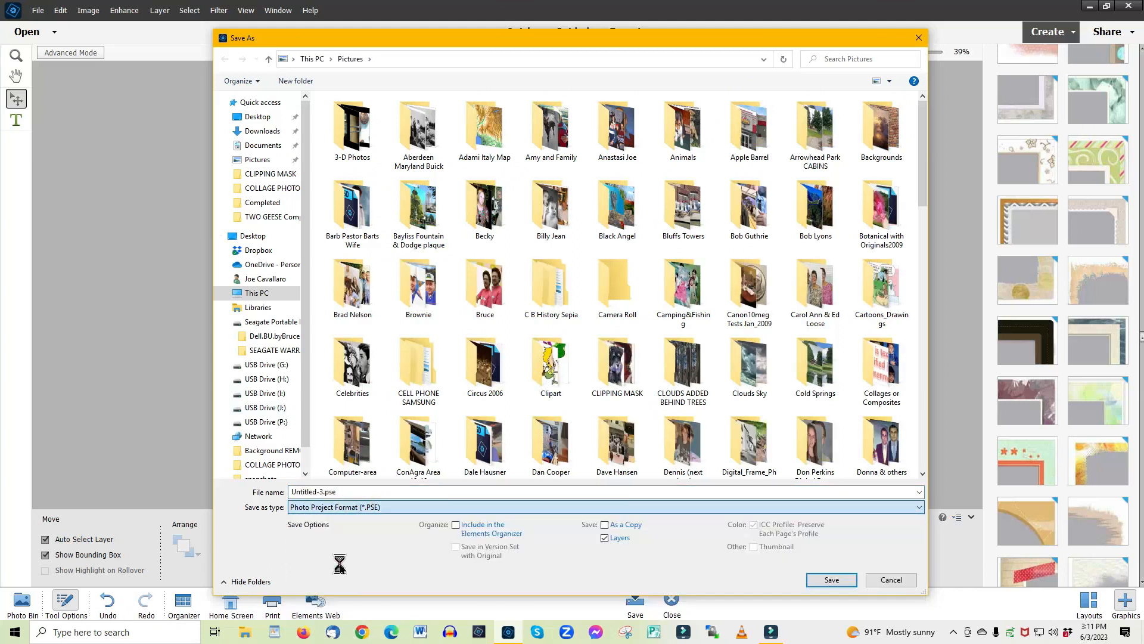
{"action": "left_click", "coordinate": [278, 121]}
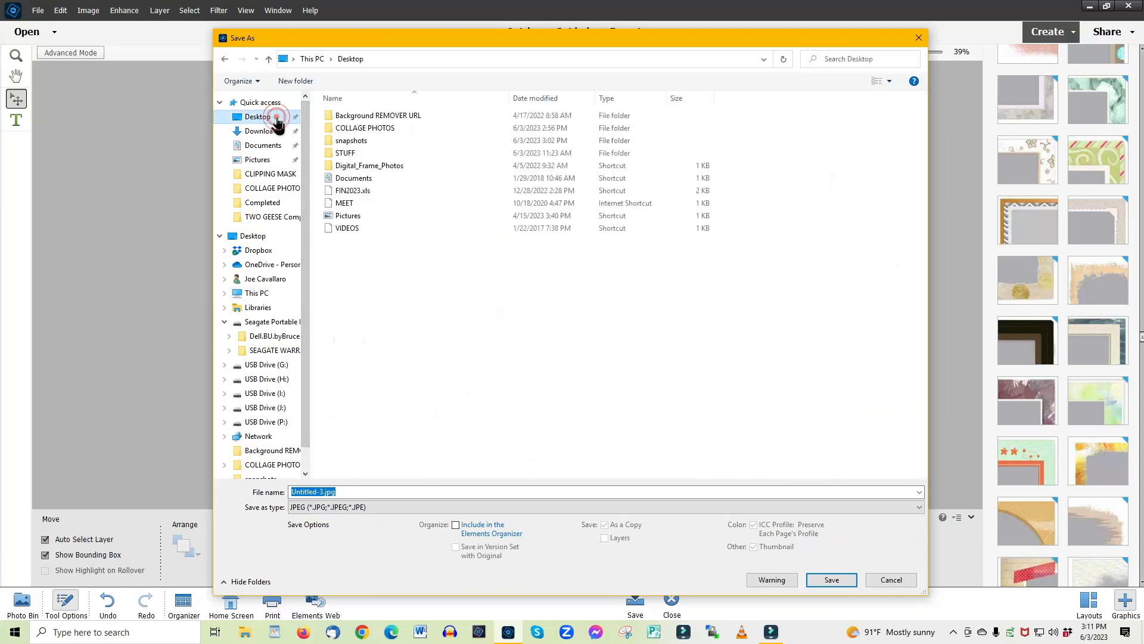
{"action": "left_click", "coordinate": [832, 580]}
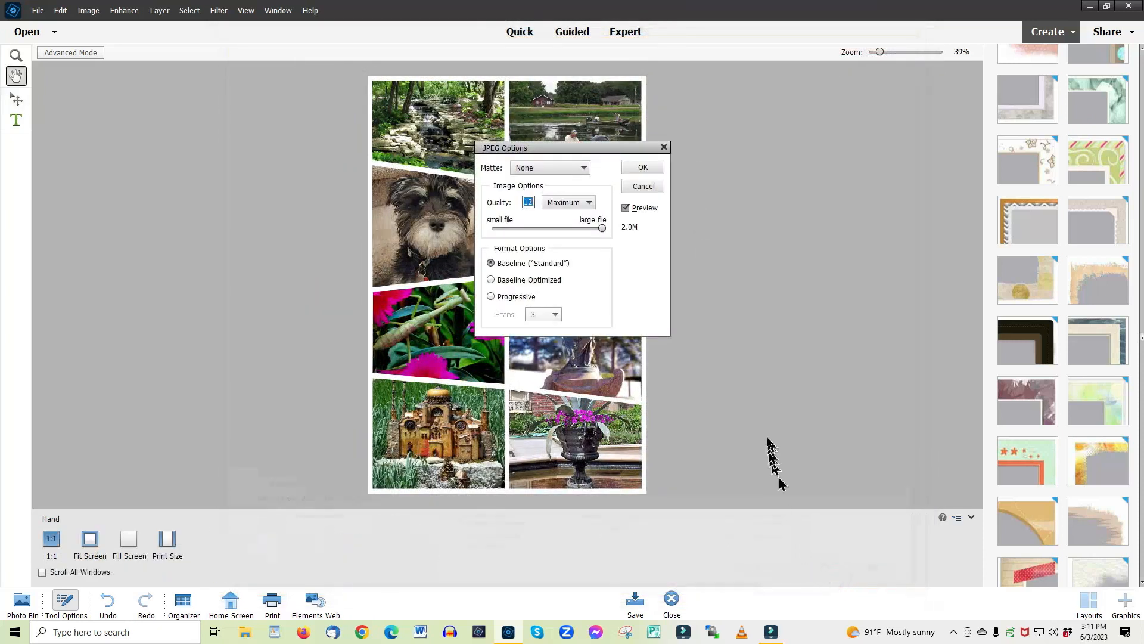
{"action": "left_click", "coordinate": [644, 167]}
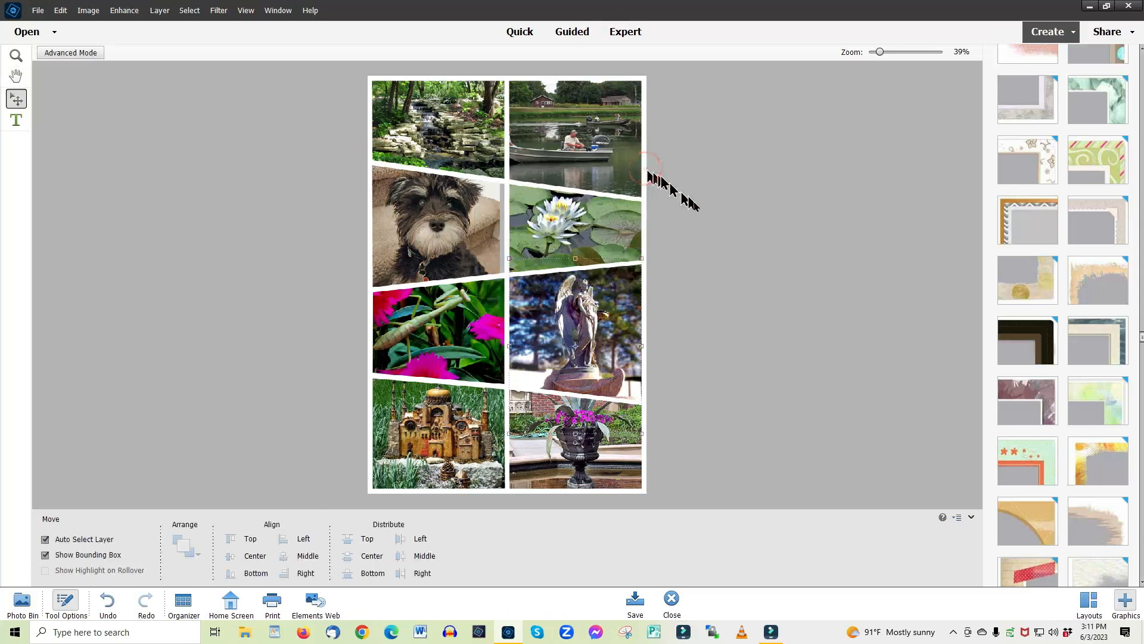